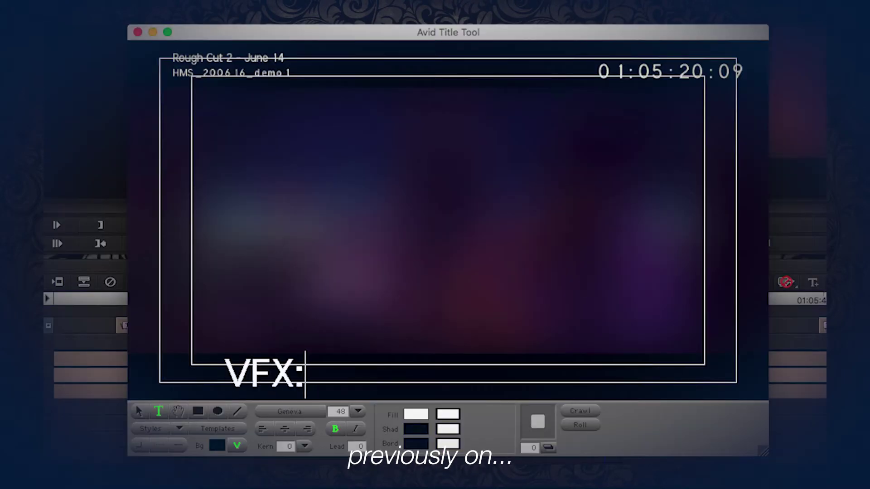
# - Add the text "Bluescreen comp -" after "VFX:" in the title
pyautogui.write('Bluescreen comp -')
pyautogui.click(217, 428)
pyautogui.click(278, 380)
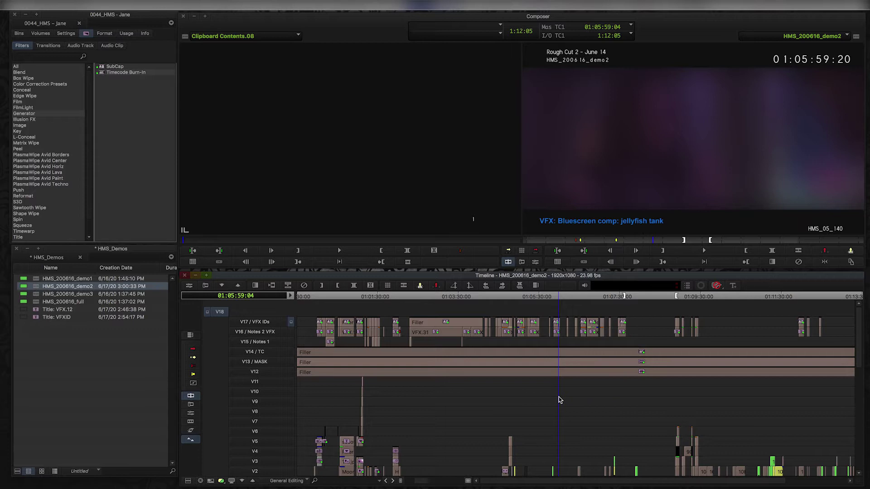
# - Examine the stacked clips, titles and VFX notes of the security display shot around 01:08:55 in the HMS_200616_demo2 sequence
pyautogui.click(556, 397)
pyautogui.press('super+]')
pyautogui.press('super+]')
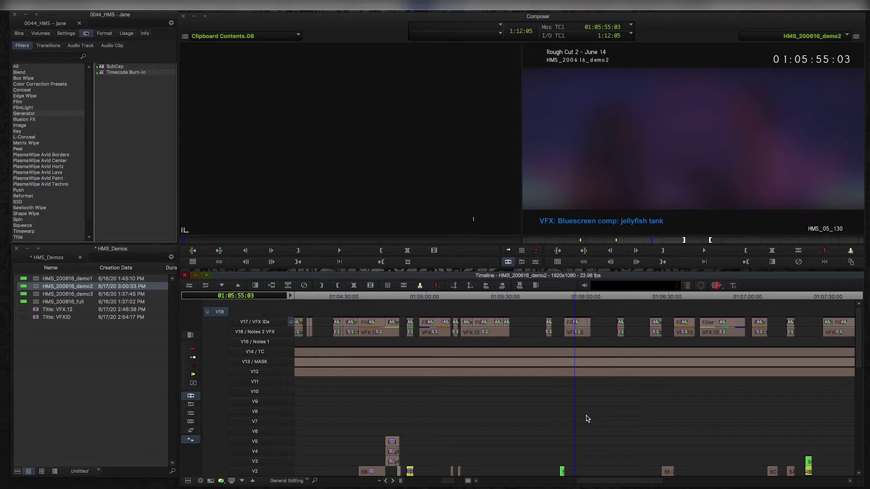
pyautogui.scroll(-8, 588, 419)
pyautogui.scroll(6, 587, 419)
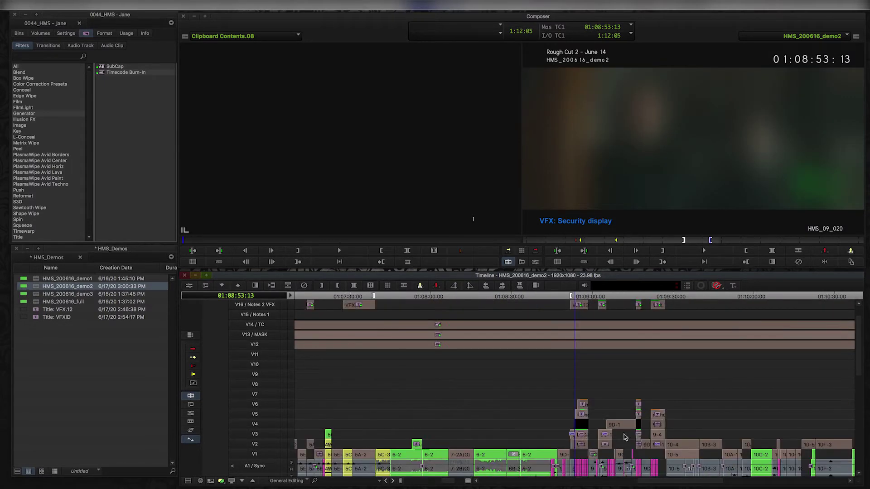
pyautogui.hotkey('ctrl', ']')
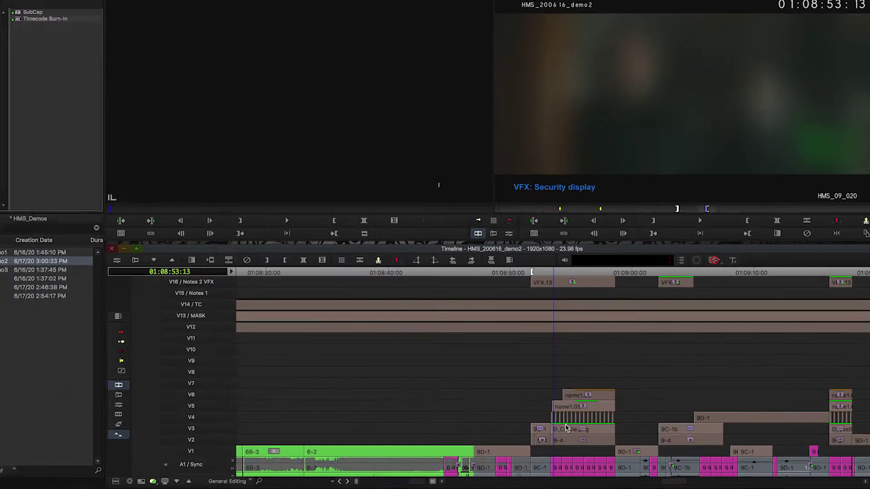
pyautogui.hotkey('ctrl', ']')
pyautogui.moveTo(560, 421); pyautogui.dragTo(599, 420)
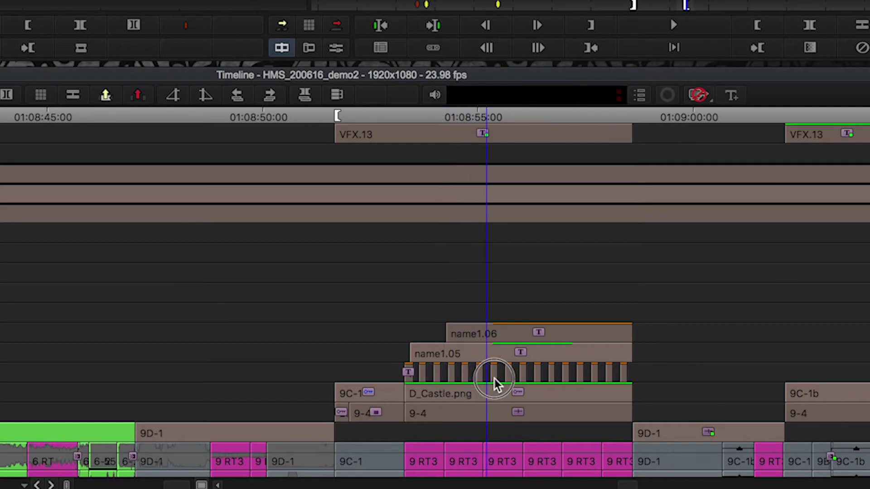
pyautogui.moveTo(494, 378); pyautogui.dragTo(576, 379)
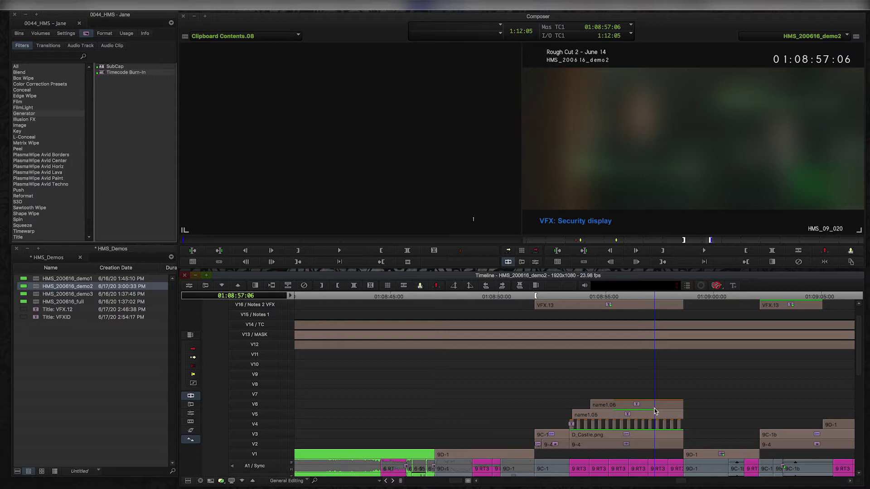
pyautogui.scroll(3, 652, 410)
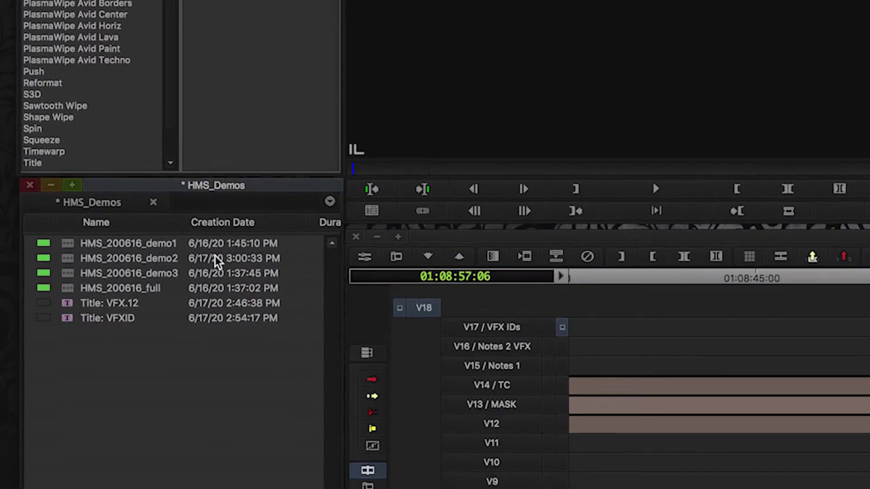
# - Create a new sequence in the HMS_Demos bin and name it "Dummy Frame Count"
pyautogui.rightClick(91, 429)
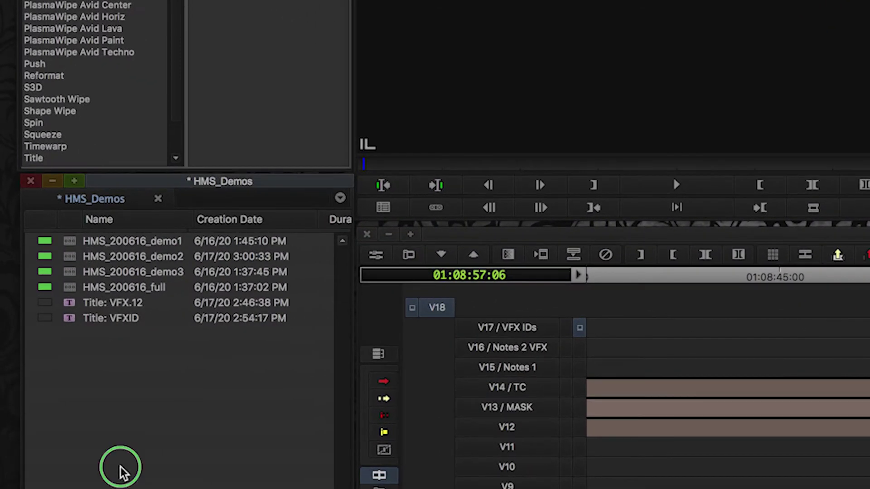
pyautogui.click(172, 423)
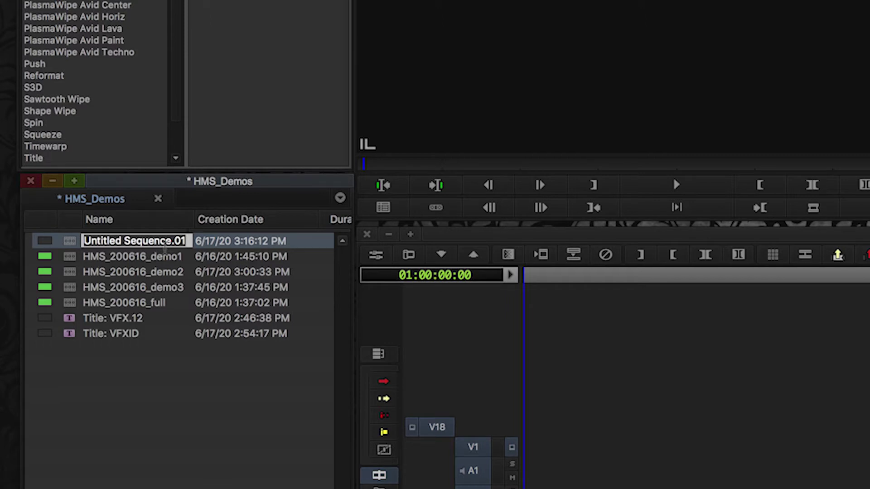
pyautogui.write('Dummy Frame ')
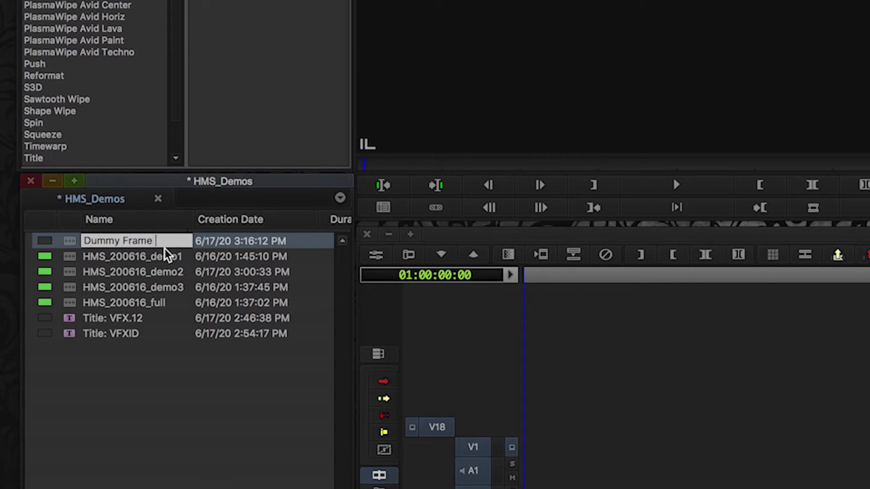
pyautogui.write('Count')
pyautogui.press('Return')
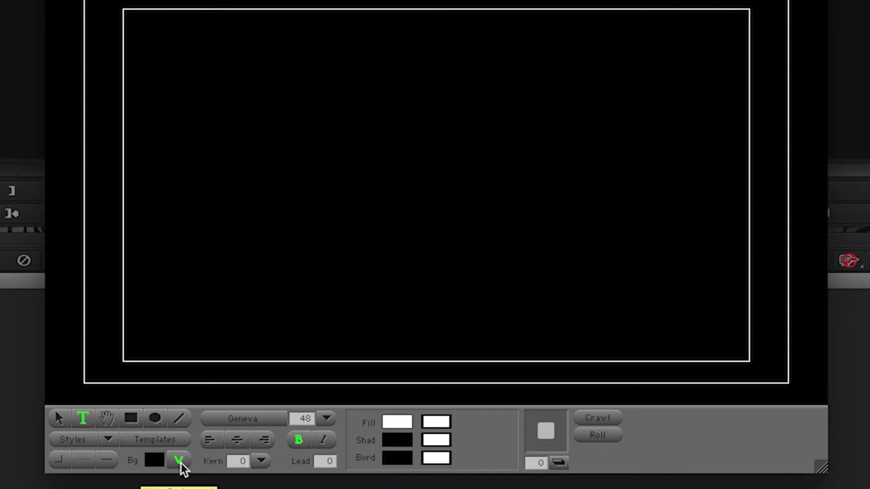
# - Turn off the title's video background and save the empty title as "BLACK" in HMS_Demos on RAID 6TB at DNxHD 115 MXF
pyautogui.click(179, 461)
pyautogui.click(321, 133)
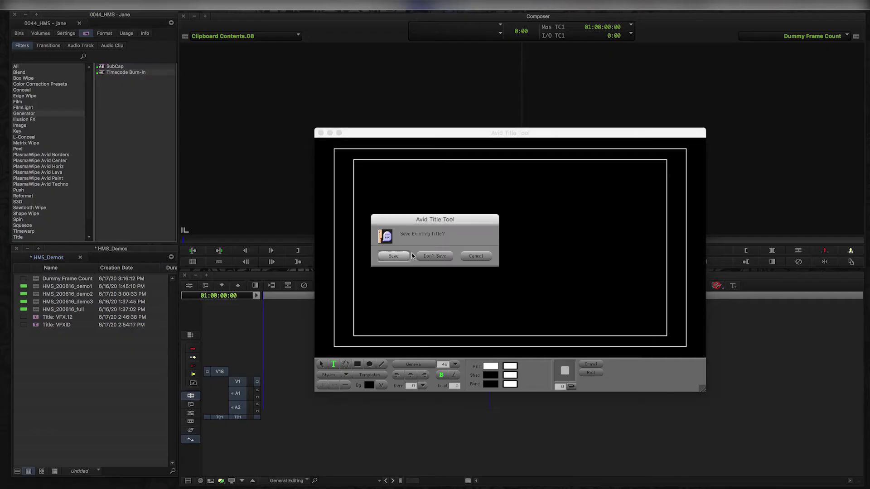
pyautogui.click(404, 255)
pyautogui.write('BLACK')
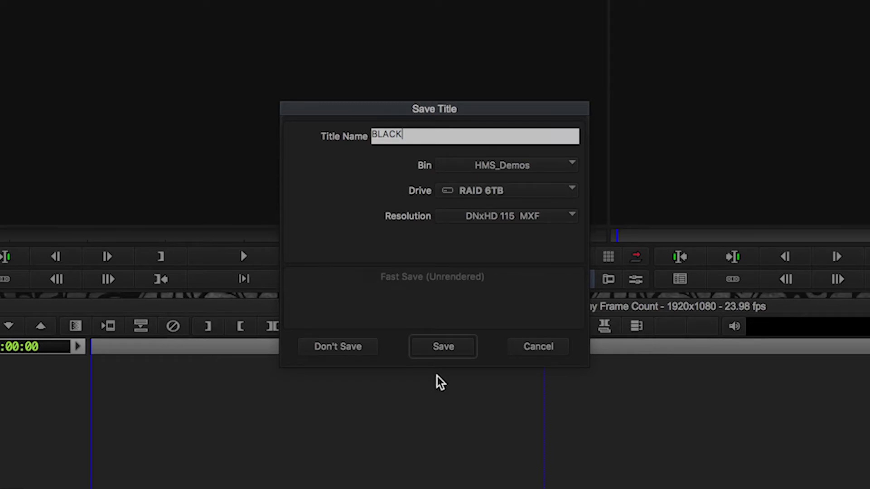
pyautogui.click(443, 347)
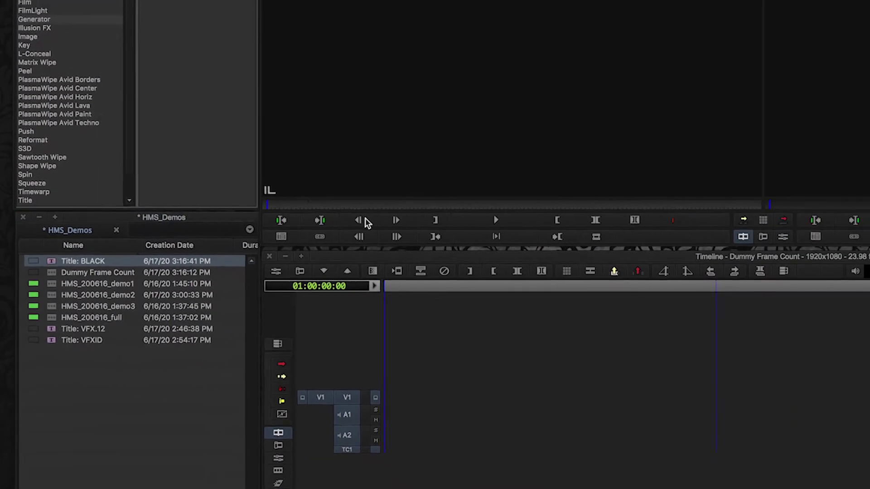
# - Edit the BLACK title into the start of the Dummy Frame Count sequence on V1
pyautogui.press('v')
pyautogui.click(508, 439)
pyautogui.press('Up')
pyautogui.press('Up')
pyautogui.press('Up')
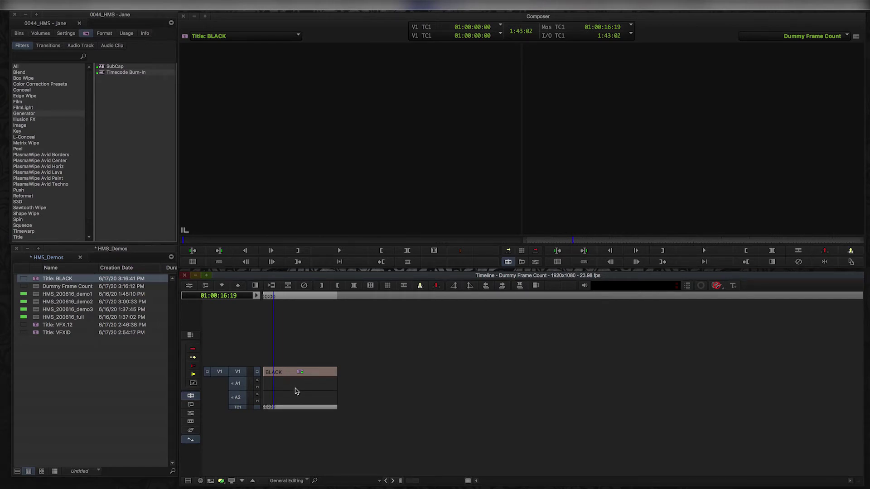
# - Append repeated copies of the BLACK title back to back on V1 until the sequence is about 28 minutes long
pyautogui.press('b')
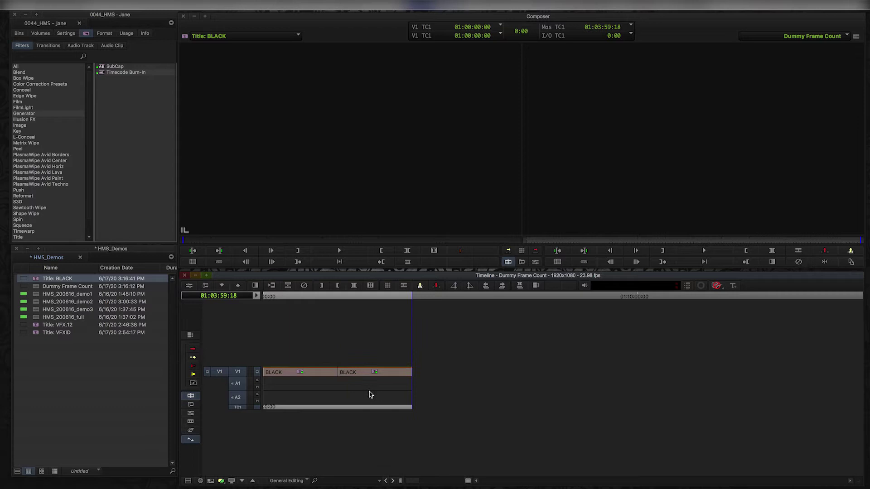
pyautogui.press('b')
pyautogui.press('b')
pyautogui.press('b')
pyautogui.press('b')
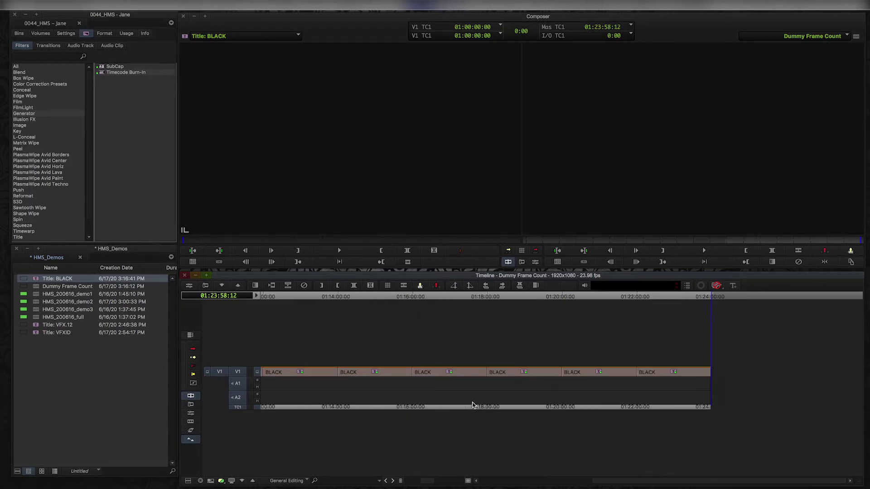
pyautogui.press('b')
pyautogui.press('b')
pyautogui.click(448, 402)
pyautogui.press('Up')
pyautogui.press('Up')
pyautogui.press('Up')
pyautogui.press('Up')
pyautogui.press('Down')
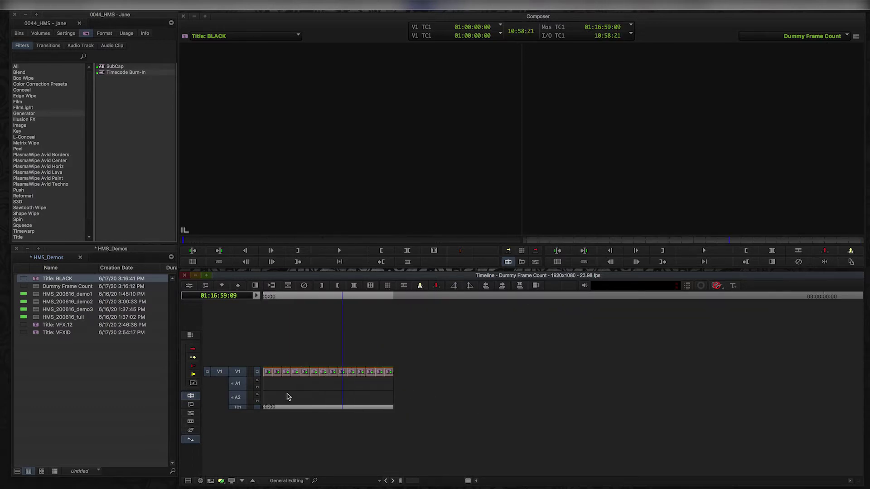
# - Add a second video track above the BLACK clips and apply the Timecode Burn-In effect across it
pyautogui.click(287, 393)
pyautogui.press('super+y')
pyautogui.press('Down')
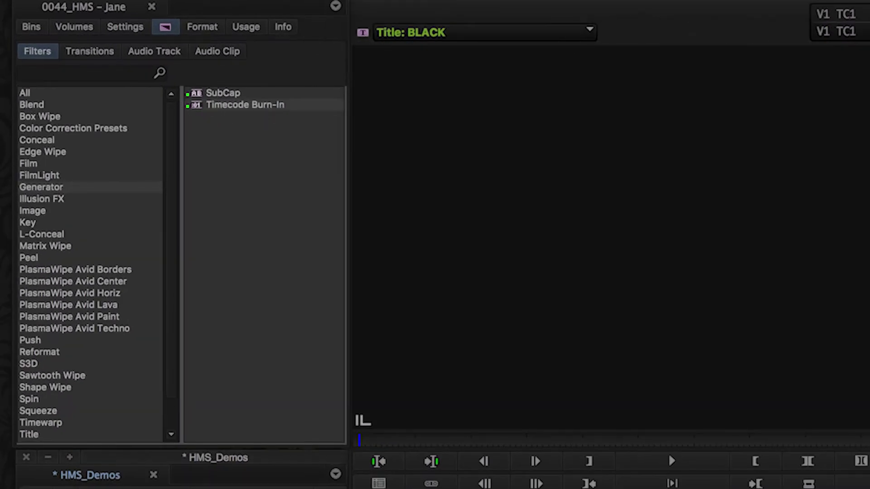
pyautogui.moveTo(245, 105); pyautogui.dragTo(324, 368)
pyautogui.click(257, 367)
pyautogui.click(271, 376)
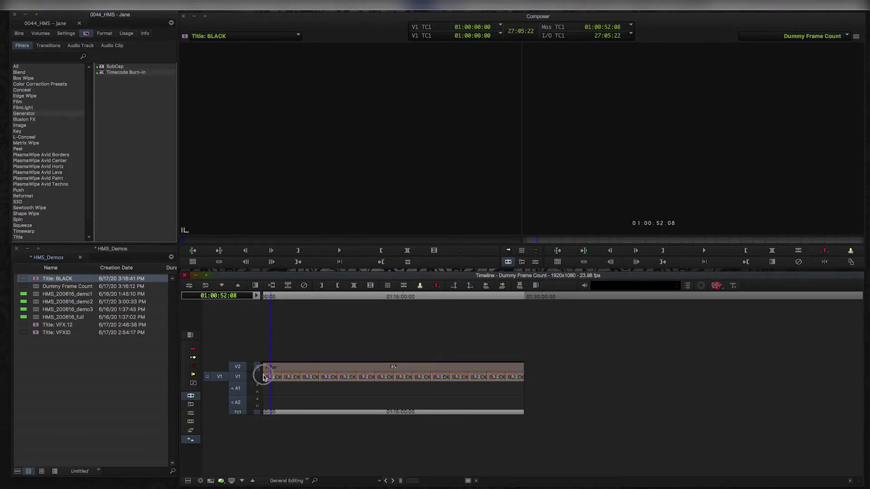
# - Set Display 1 of the Timecode Burn-In effect to Frames with Local Frame Count enabled and counting from 1
pyautogui.click(264, 377)
pyautogui.press('Down')
pyautogui.press('Down')
pyautogui.hotkey('shift', 'F8')
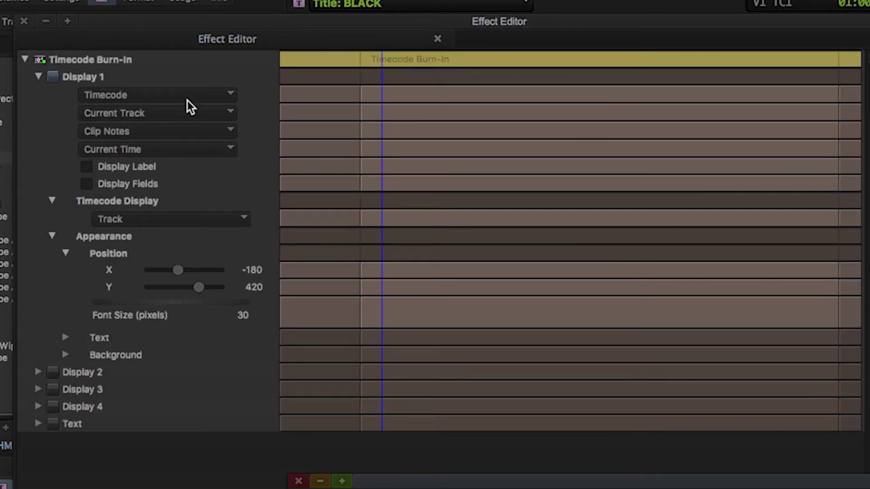
pyautogui.click(134, 85)
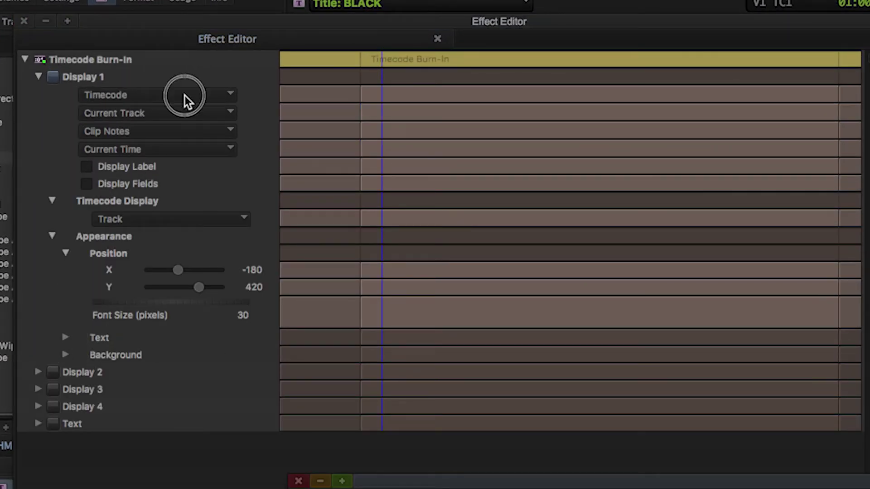
pyautogui.click(181, 184)
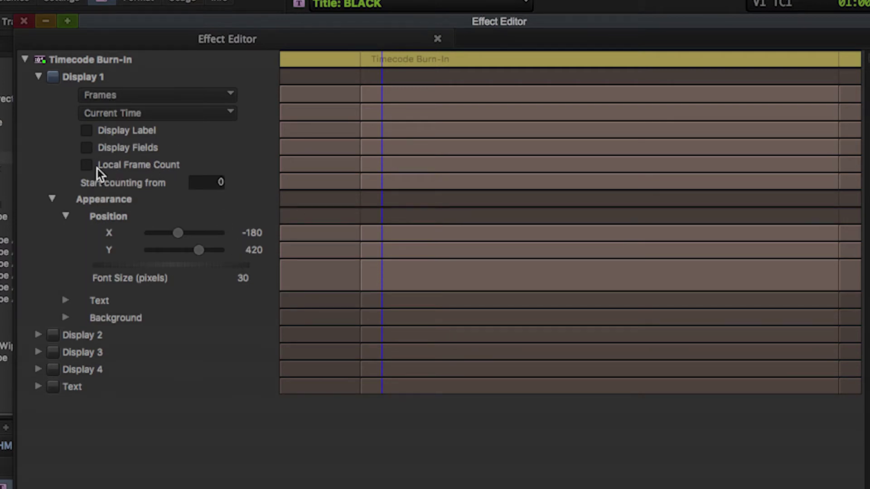
pyautogui.click(87, 165)
pyautogui.click(217, 182)
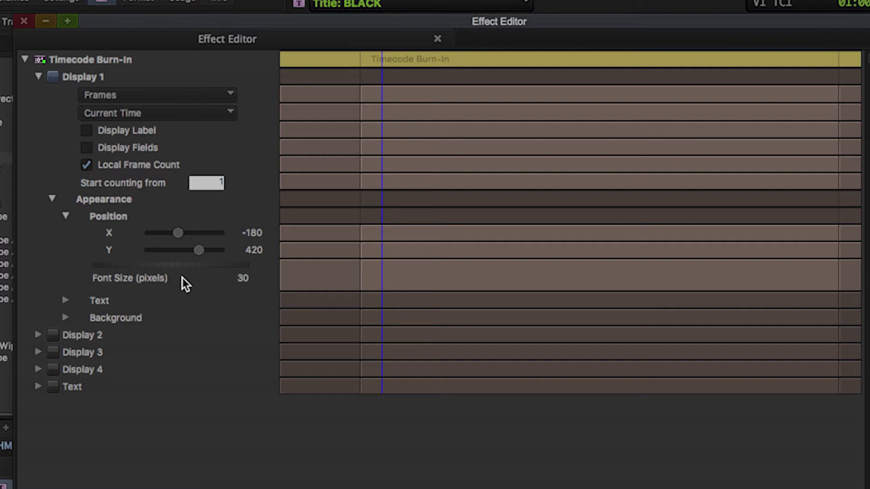
# - Position the frame counter at X 405 and Y 400, and close the Effect Editor
pyautogui.moveTo(178, 233); pyautogui.dragTo(207, 233)
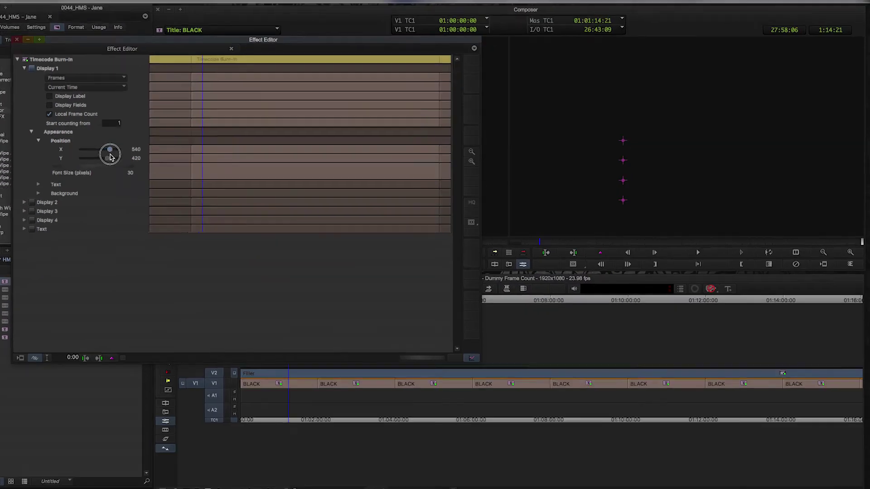
pyautogui.moveTo(110, 154); pyautogui.dragTo(115, 154)
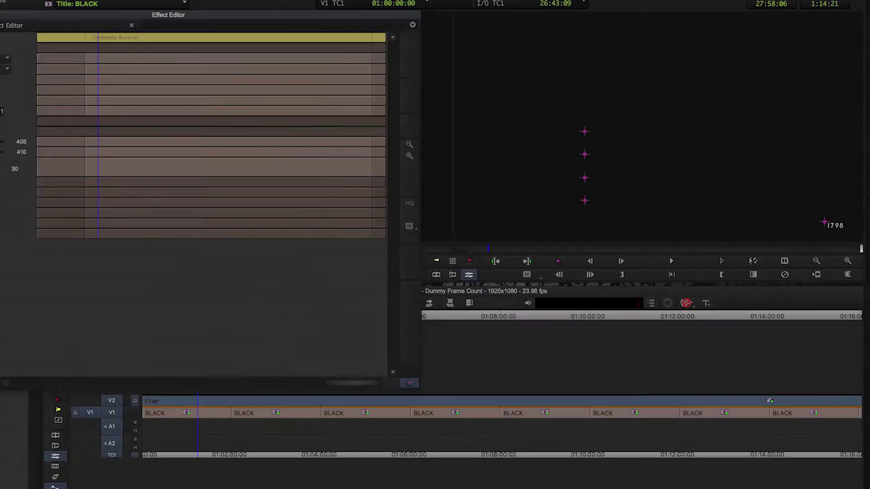
pyautogui.moveTo(138, 160); pyautogui.dragTo(137, 160)
pyautogui.click(47, 44)
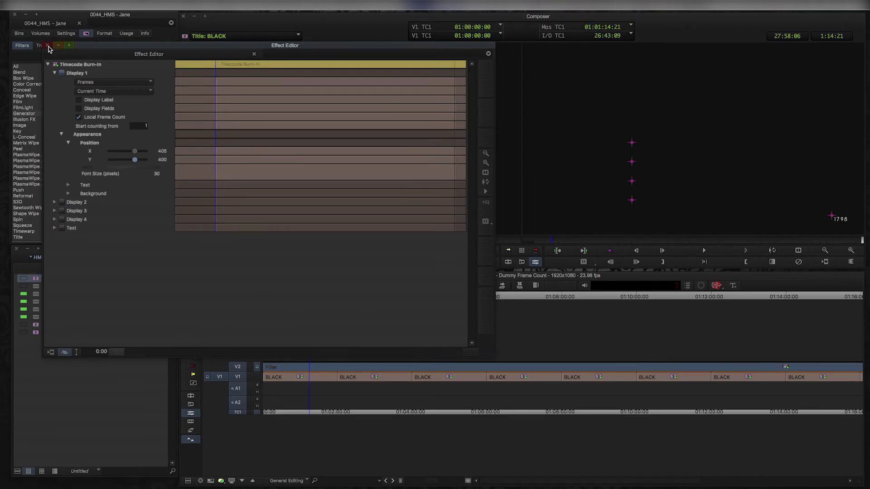
# - Check the burned-in frame counter along the full length of the sequence
pyautogui.moveTo(274, 378); pyautogui.dragTo(562, 386)
pyautogui.press('Down')
pyautogui.press('Up')
pyautogui.moveTo(478, 383); pyautogui.dragTo(540, 379)
pyautogui.moveTo(371, 377); pyautogui.dragTo(530, 384)
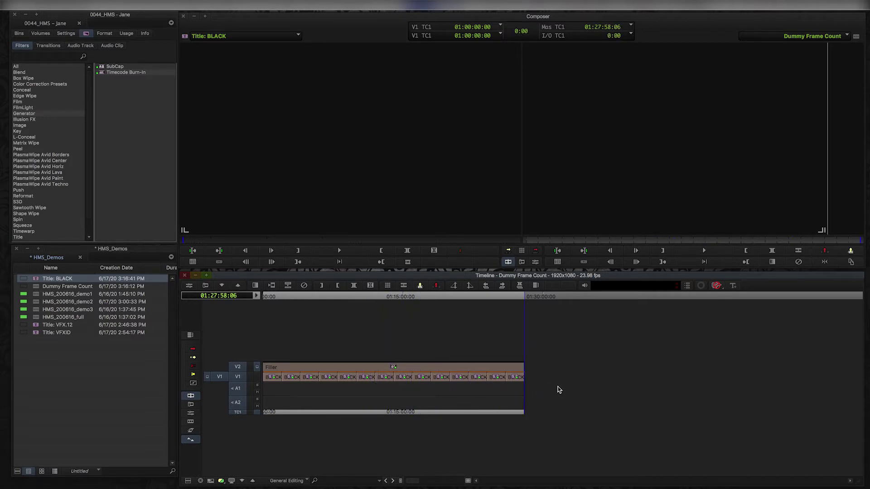
pyautogui.click(503, 388)
pyautogui.click(505, 380)
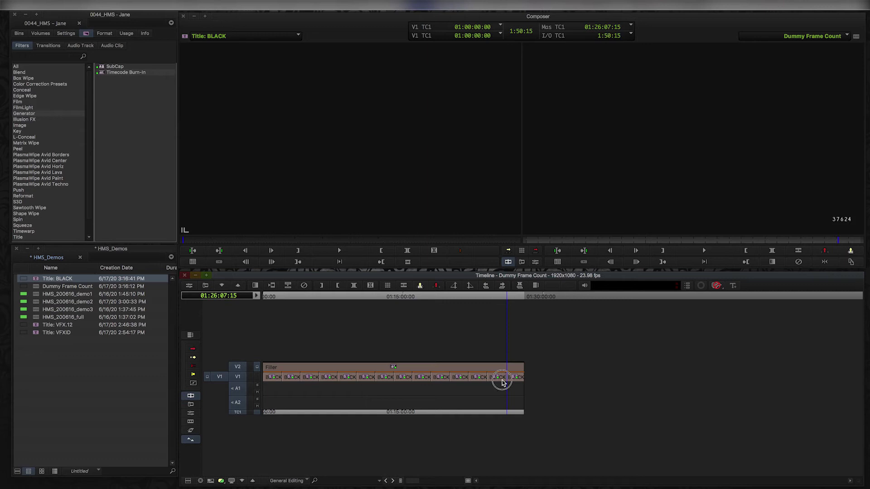
# - Mark the whole Dummy Frame Count sequence with an In point at its start and an Out point at its end
pyautogui.press('Home')
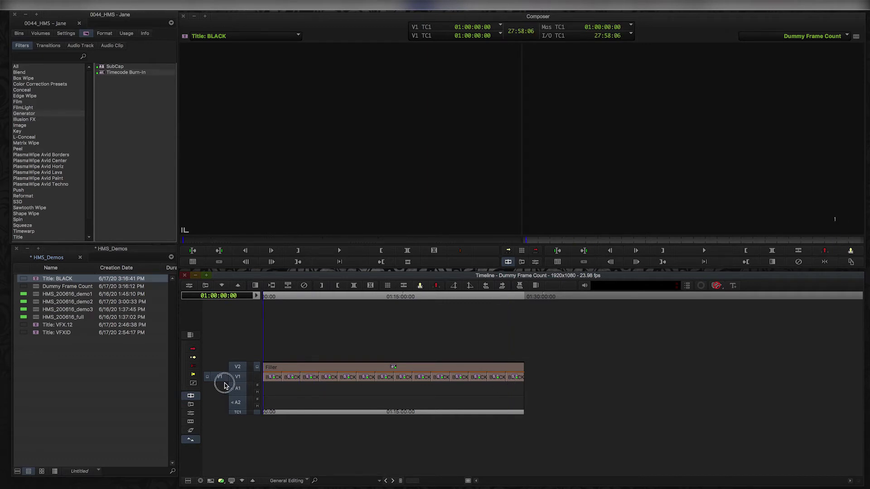
pyautogui.press('End')
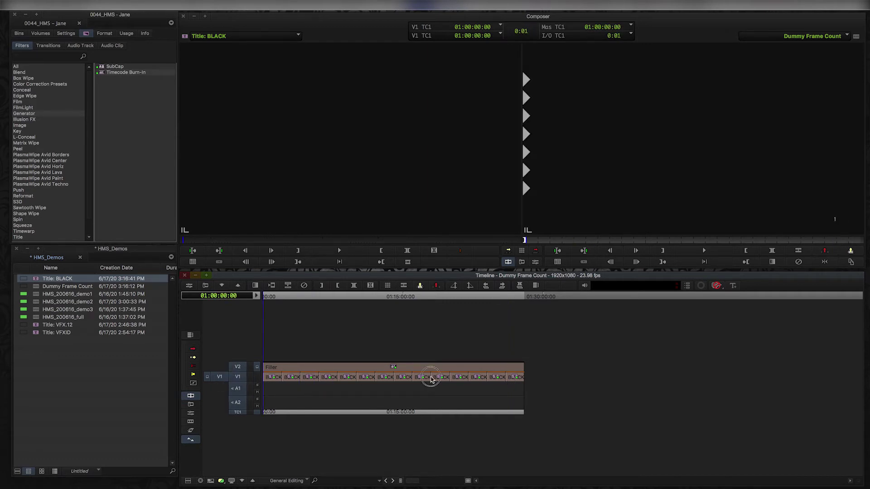
pyautogui.press('o')
pyautogui.moveTo(331, 392); pyautogui.dragTo(243, 391)
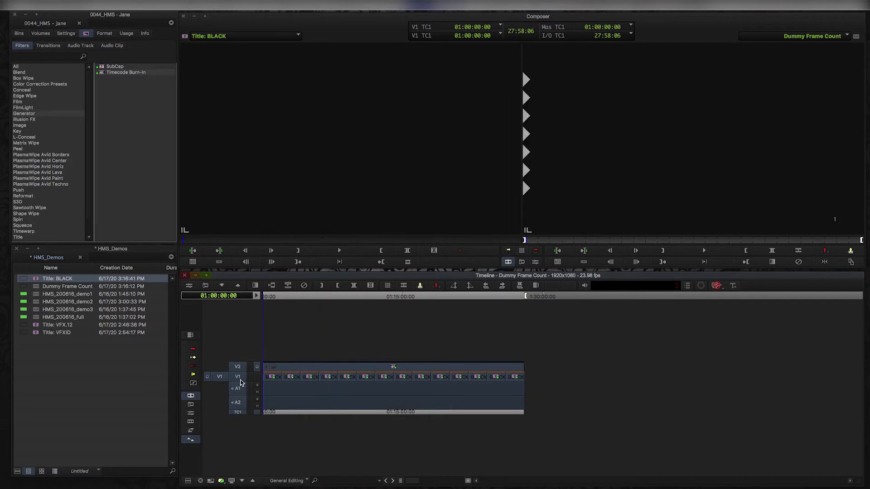
# - Delete the empty audio tracks A1 and A2, keeping V1 and V2 enabled
pyautogui.click(236, 378)
pyautogui.press('Delete')
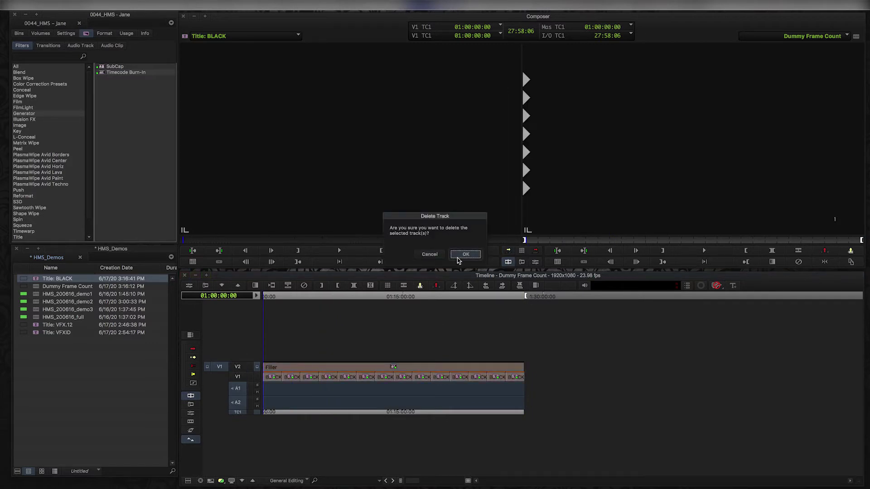
pyautogui.click(465, 256)
pyautogui.click(237, 383)
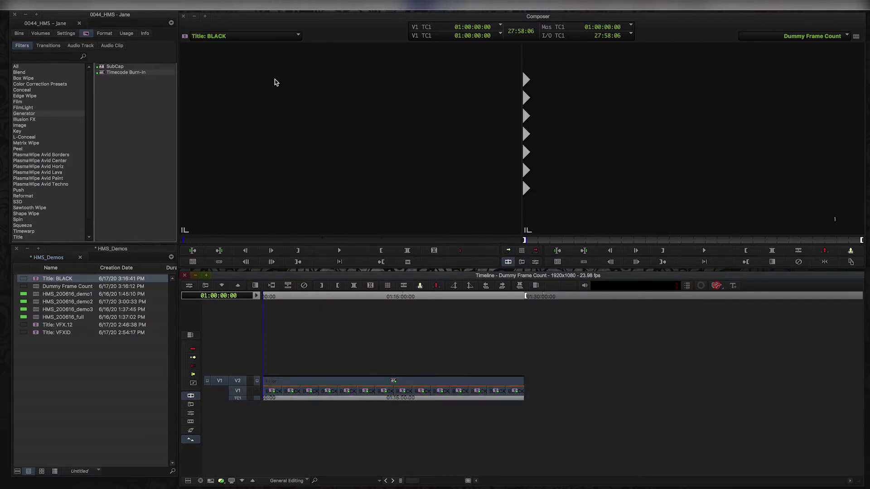
# - Create a video mixdown of the marked sequence in the HMS_Demos bin on RAID 6TB at DNxHD 115 MXF resolution
pyautogui.click(184, 3)
pyautogui.moveTo(195, 45)
pyautogui.click(299, 56)
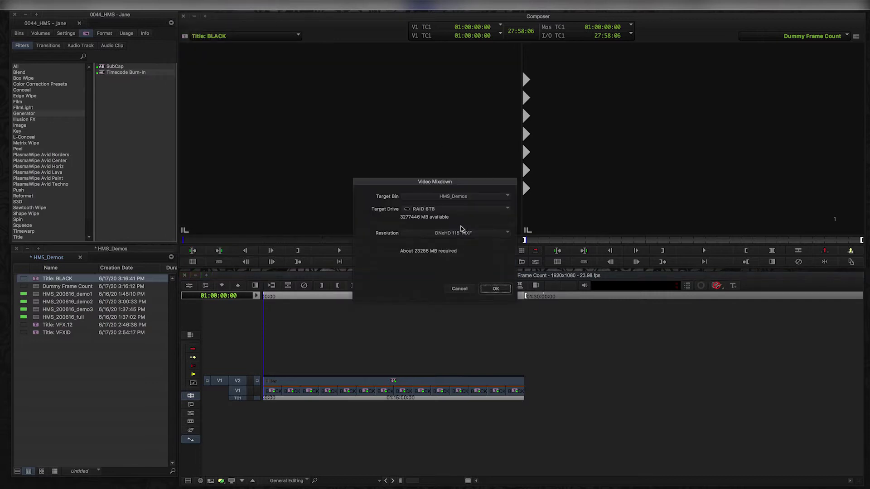
pyautogui.click(497, 288)
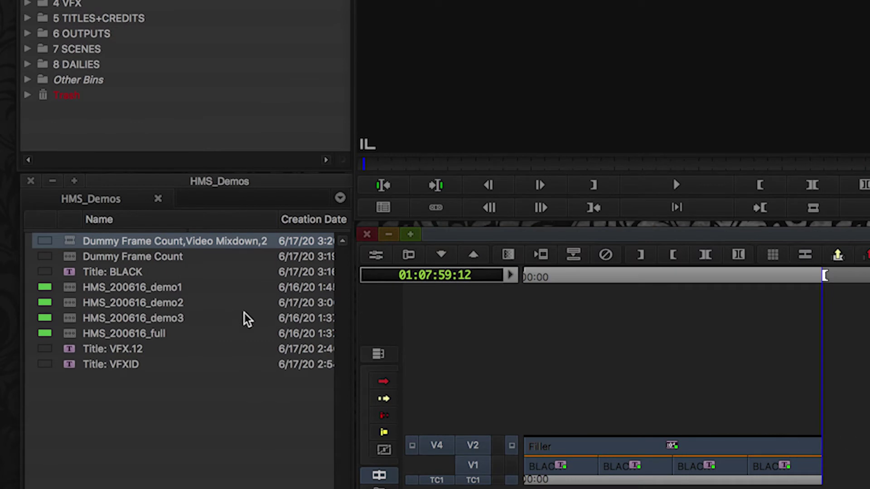
# - Load the Dummy Frame Count,Video Mixdown,2 clip as the source and check its counter along the clip's length
pyautogui.click(69, 245)
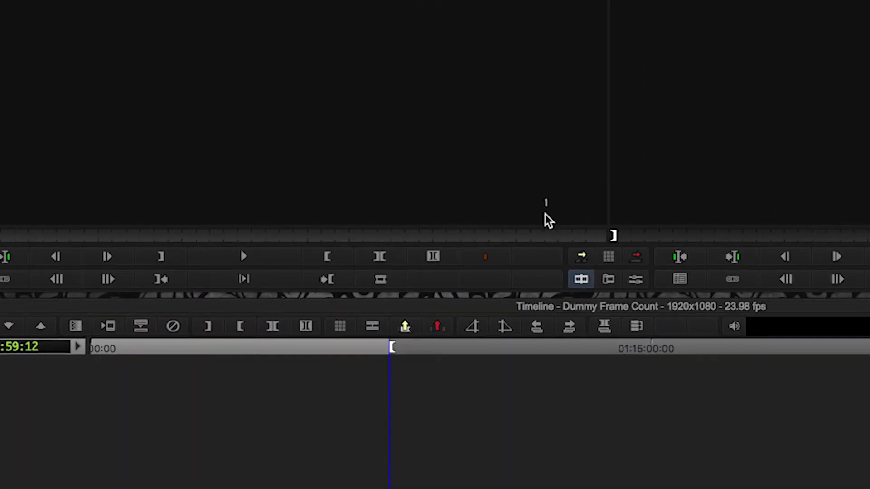
pyautogui.moveTo(0, 235)
pyautogui.mouseDown()
pyautogui.moveTo(82, 250)
pyautogui.moveTo(192, 254)
pyautogui.moveTo(613, 262)
pyautogui.moveTo(651, 254)
pyautogui.mouseUp()
pyautogui.click(608, 278)
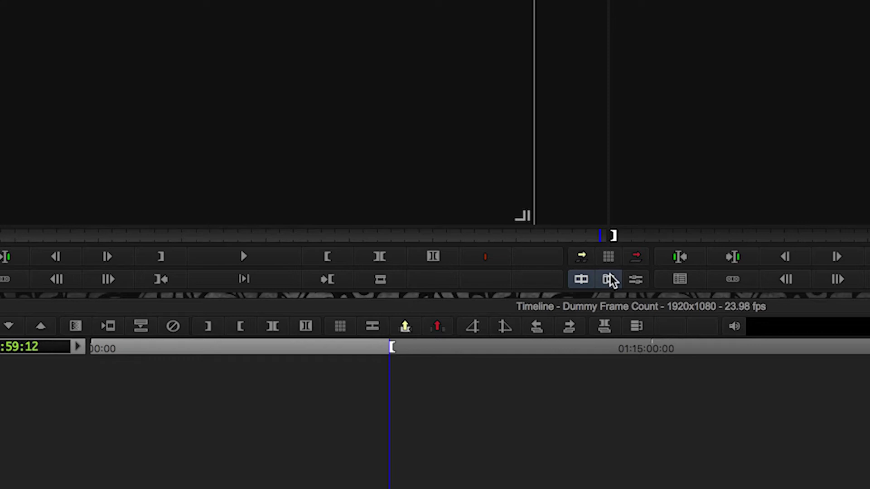
pyautogui.moveTo(599, 240); pyautogui.dragTo(598, 237)
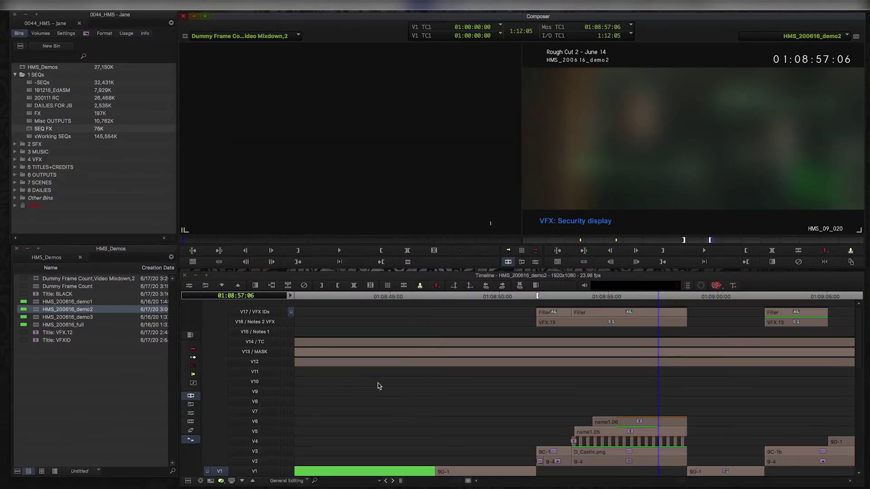
# - Add a new video track above VFX IDs in the HMS_200616_demo2 sequence and name it VFX Count
pyautogui.click(563, 362)
pyautogui.press('Up')
pyautogui.press('Up')
pyautogui.press('Up')
pyautogui.press('Up')
pyautogui.click(347, 348)
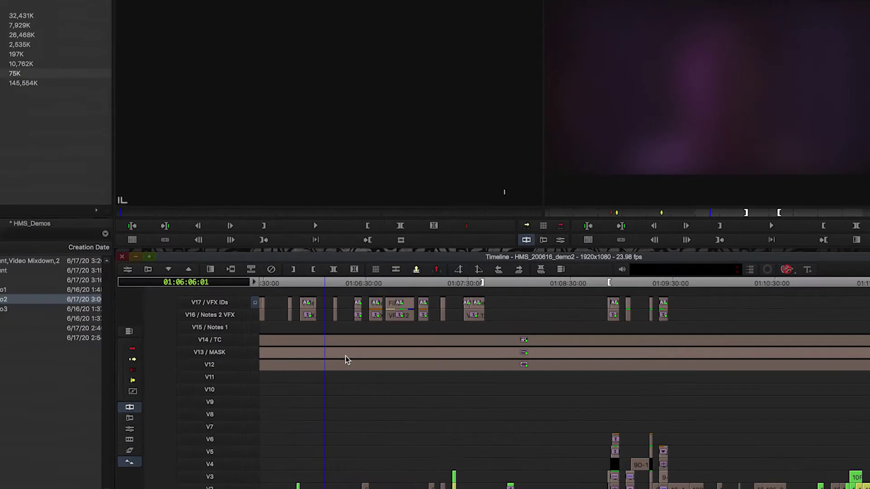
pyautogui.press('super+y')
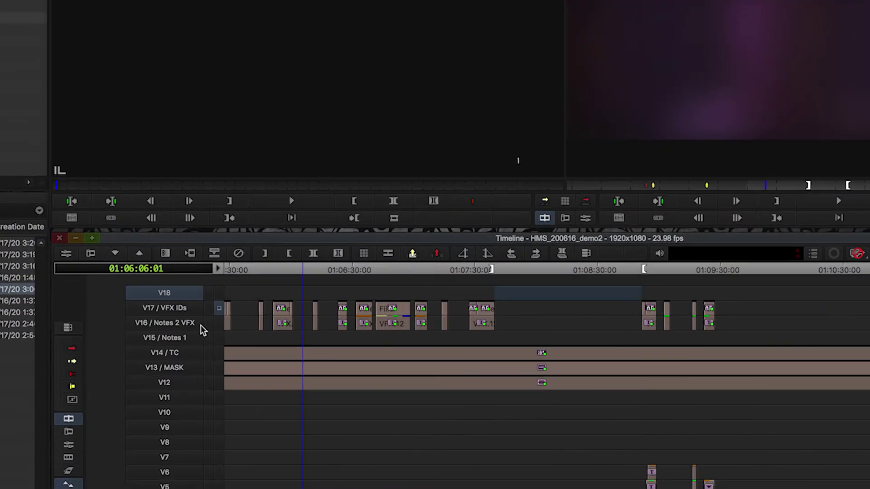
pyautogui.rightClick(172, 292)
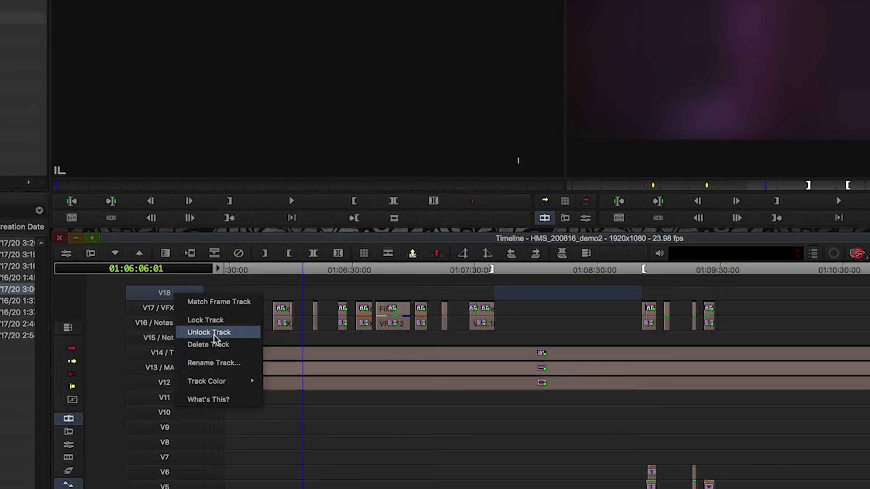
pyautogui.click(211, 363)
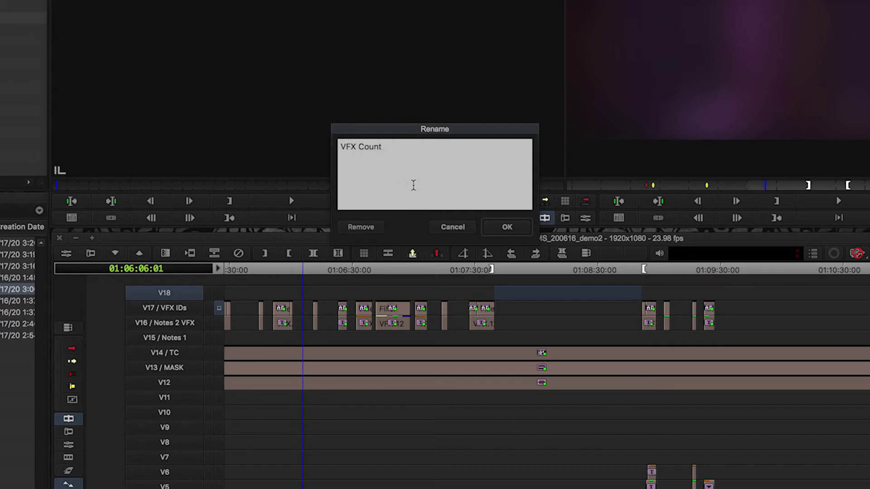
pyautogui.press('Return')
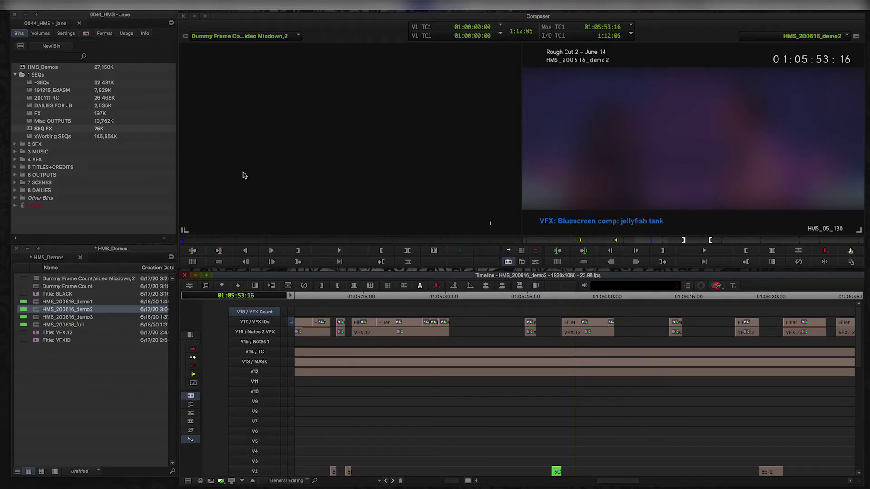
# - Mark shot HMS_05_130 from start to end and overwrite the frame count mixdown onto the VFX Count track there
pyautogui.click(244, 175)
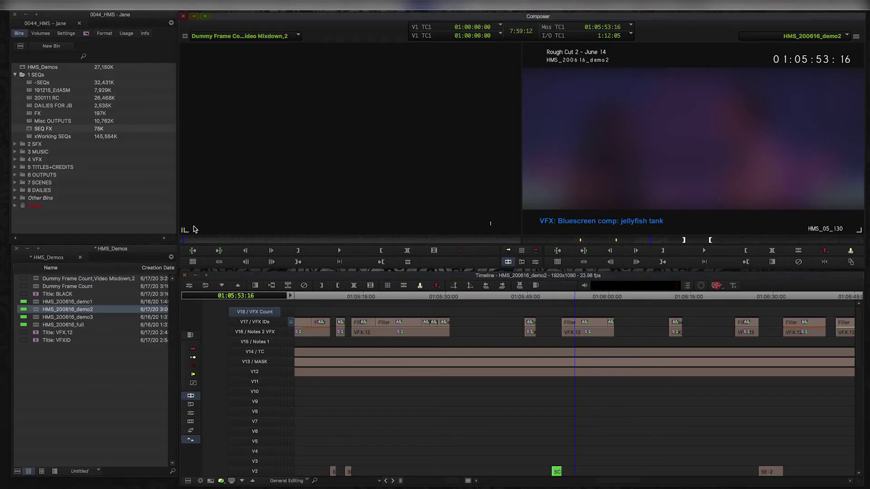
pyautogui.click(424, 331)
pyautogui.press('Up')
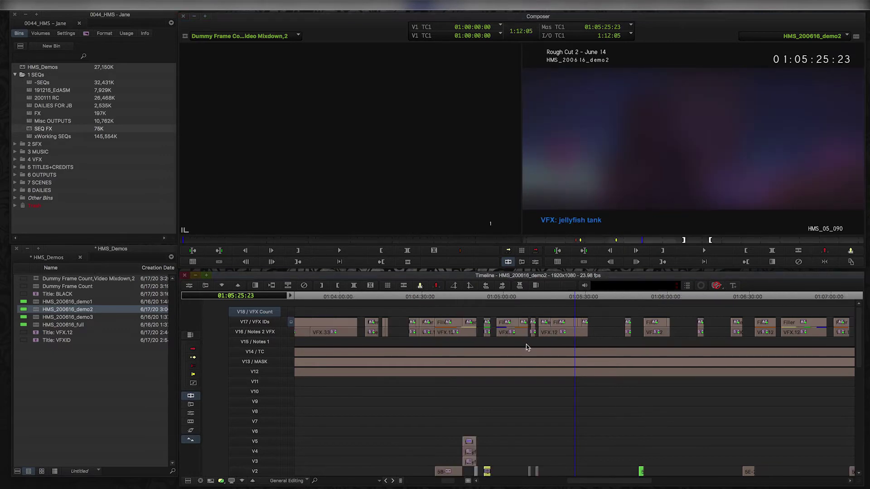
pyautogui.moveTo(640, 344); pyautogui.dragTo(665, 346)
pyautogui.press('Down')
pyautogui.press('Down')
pyautogui.press('Down')
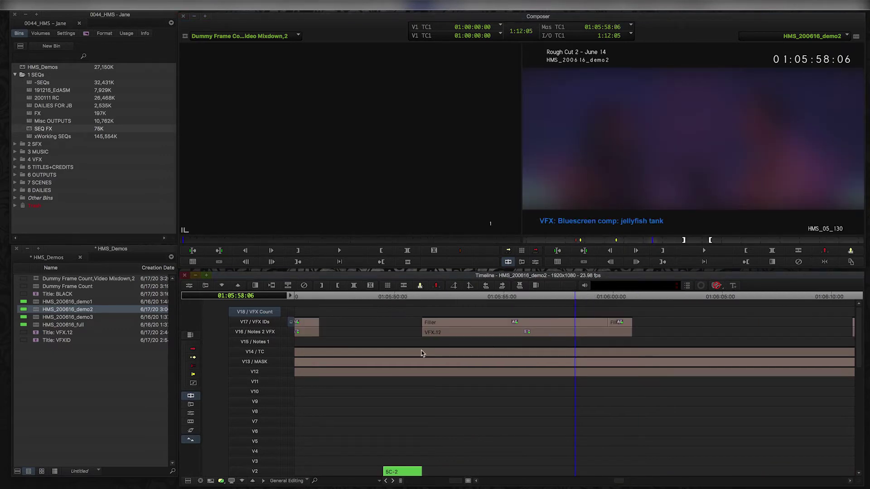
pyautogui.click(421, 354)
pyautogui.press('i')
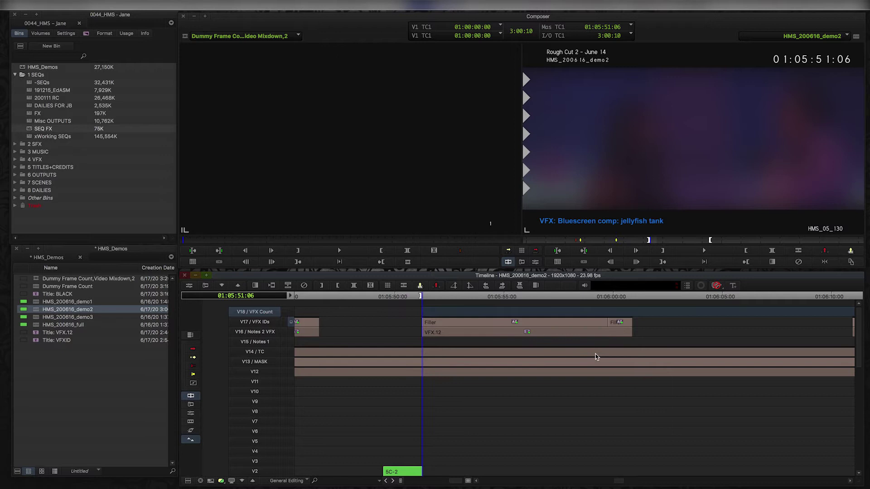
pyautogui.moveTo(597, 356); pyautogui.dragTo(611, 349)
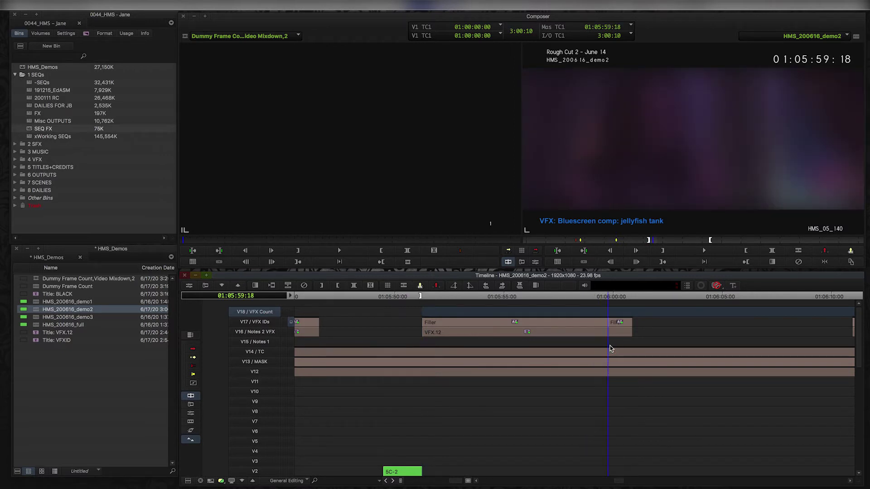
pyautogui.press('o')
pyautogui.press('b')
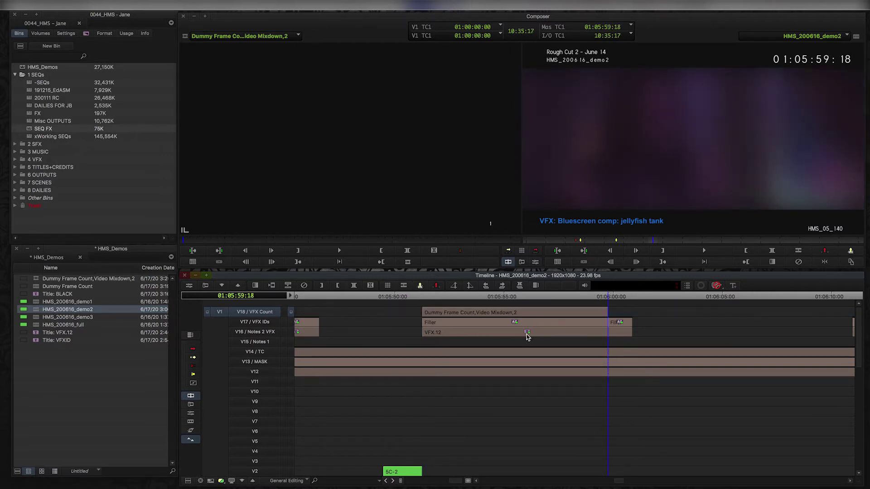
# - Apply the Picture-in-Picture blend effect to the frame count clip over shot HMS_05_130 and expand its Position parameters
pyautogui.click(526, 336)
pyautogui.click(535, 338)
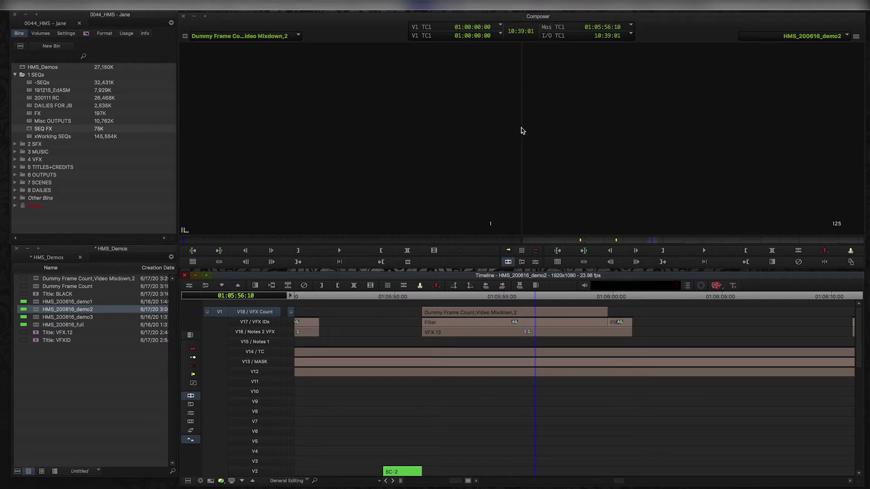
pyautogui.click(505, 326)
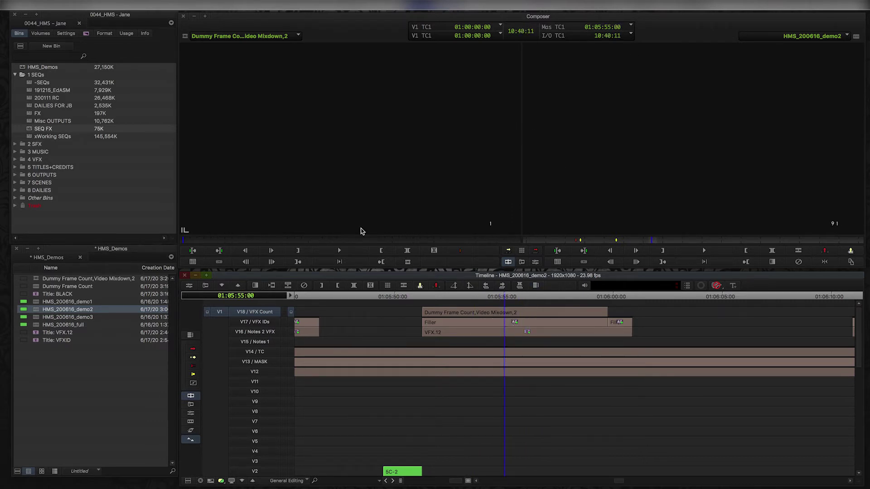
pyautogui.click(84, 33)
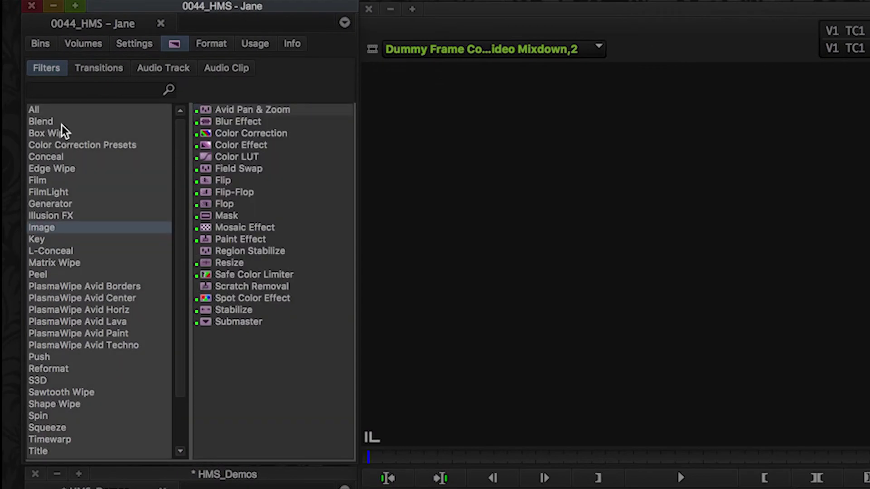
pyautogui.click(62, 125)
pyautogui.moveTo(207, 122); pyautogui.dragTo(507, 313)
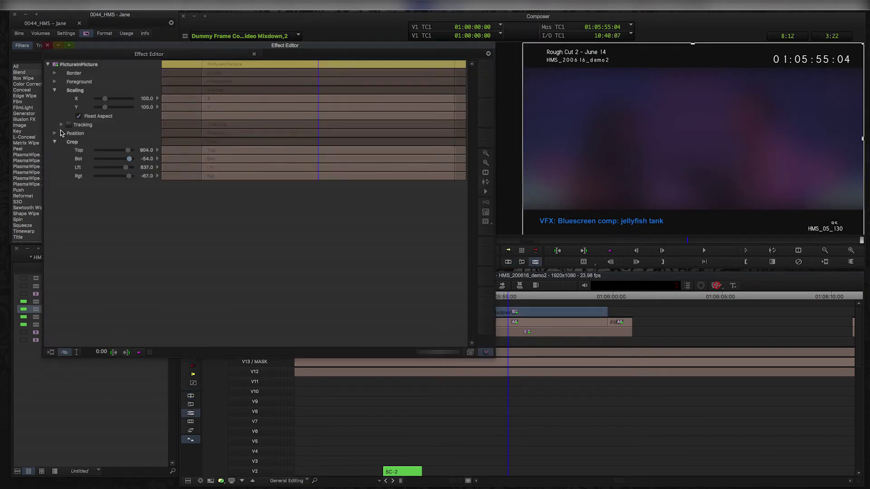
pyautogui.click(55, 133)
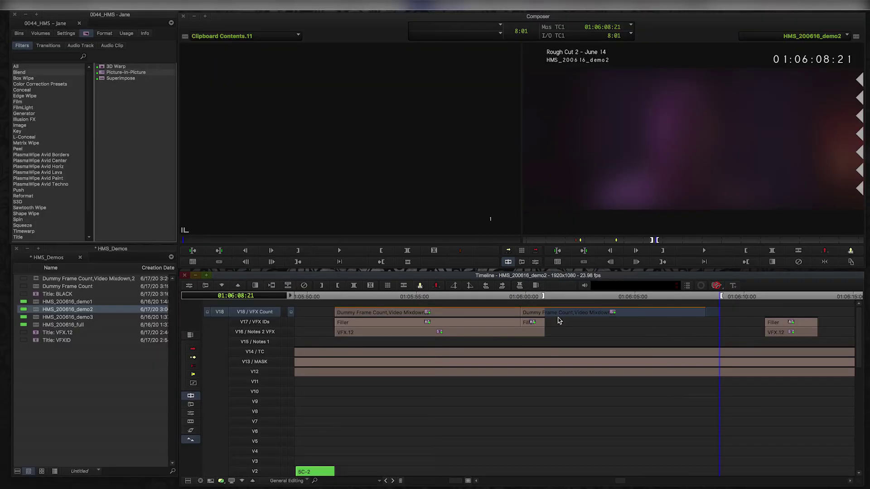
# - Lift the excess frame count past the end of shot HMS_05_140 and check the counter over that shot
pyautogui.press('z')
pyautogui.click(530, 321)
pyautogui.moveTo(519, 327); pyautogui.dragTo(534, 329)
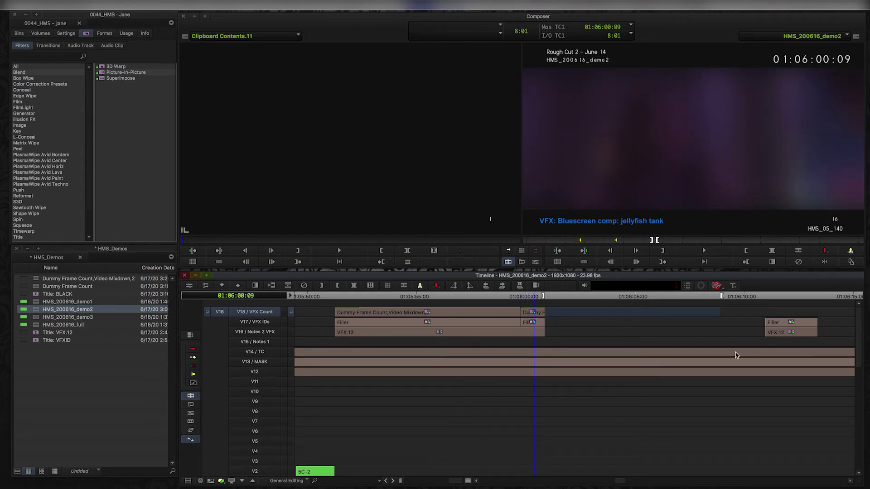
# - Place the copied frame count clip on the VFX Count track over the full length of shot HMS_05_150
pyautogui.click(766, 343)
pyautogui.press('Left')
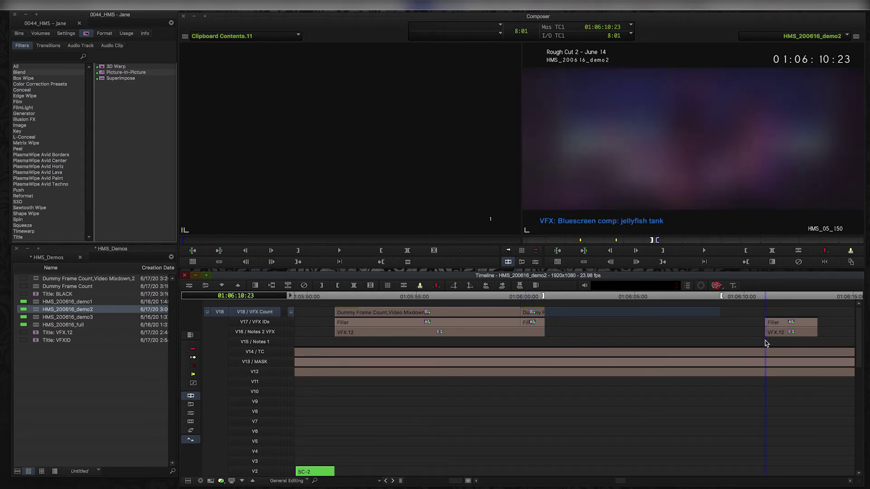
pyautogui.press('o')
pyautogui.click(815, 347)
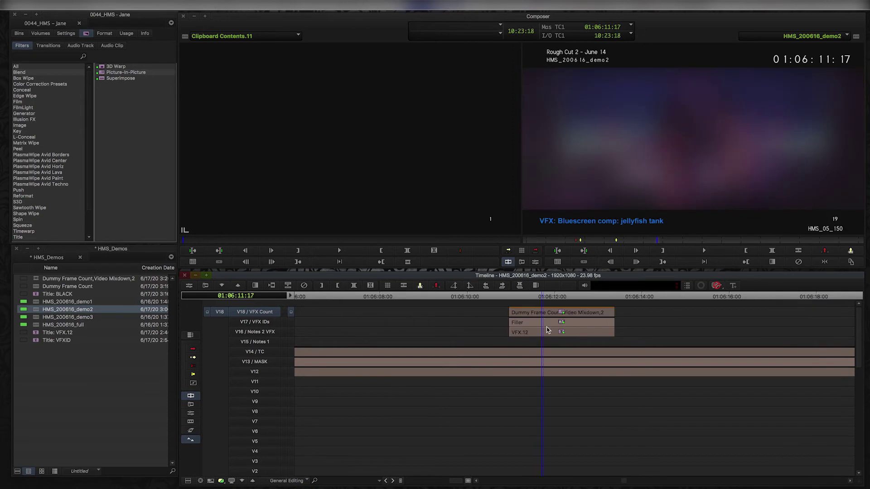
# - Overwrite the copied frame count clip onto the VFX Count track from the first frame of shot HMS_05_160
pyautogui.click(547, 330)
pyautogui.press('Up')
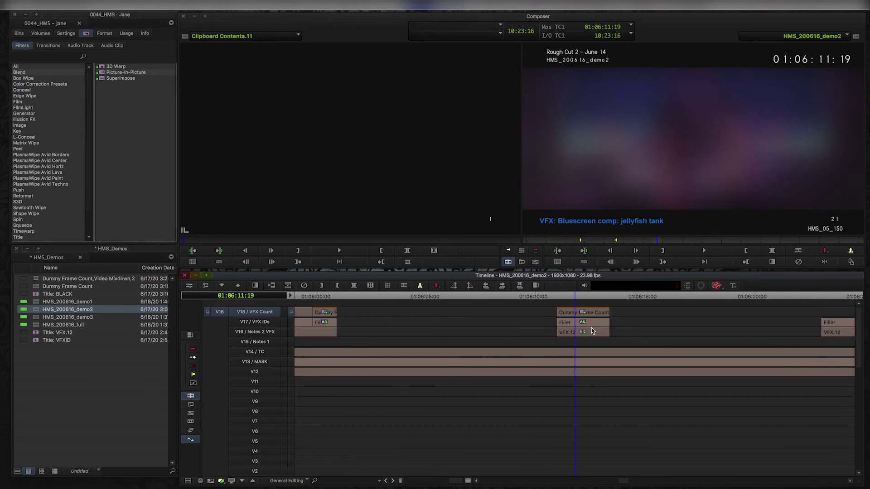
pyautogui.press('Up')
pyautogui.click(725, 332)
pyautogui.press('Down')
pyautogui.moveTo(521, 340); pyautogui.dragTo(517, 341)
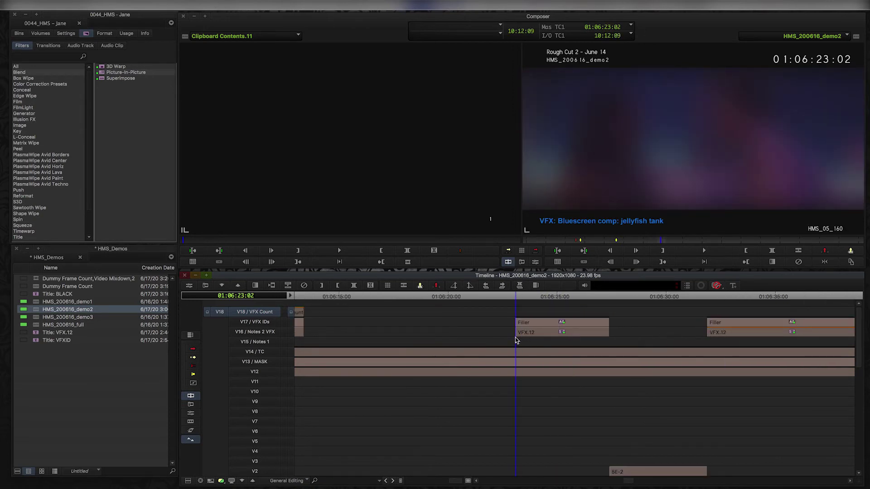
pyautogui.press('i')
pyautogui.press('o')
pyautogui.press('b')
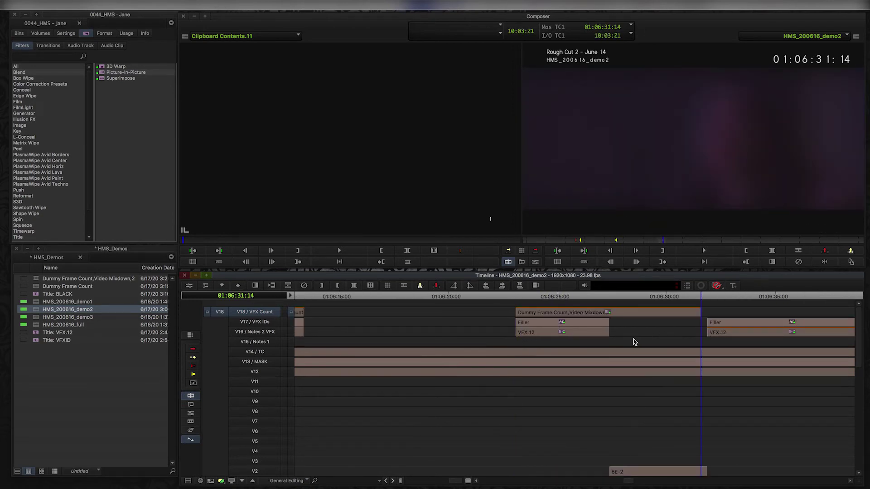
# - Mark the stretch after shot HMS_05_160 and lift the overhanging frame count from the VFX Count track
pyautogui.hotkey('ctrl', '[')
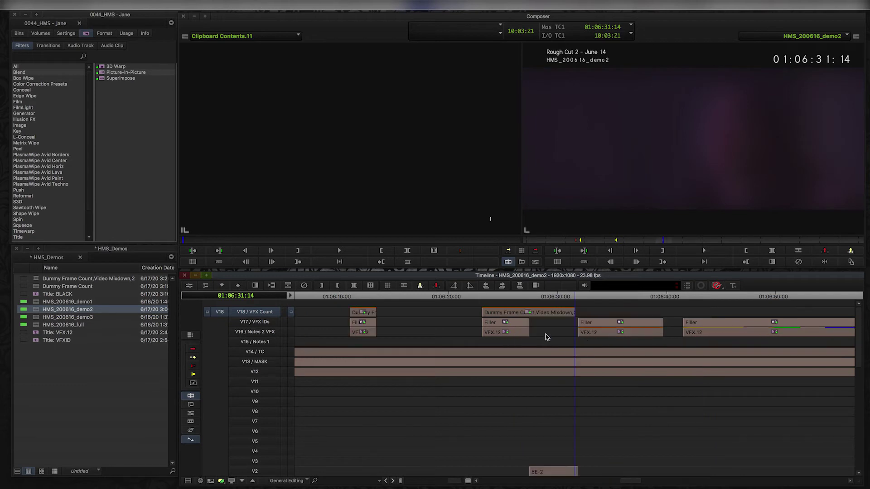
pyautogui.moveTo(539, 340); pyautogui.dragTo(529, 345)
pyautogui.click(599, 326)
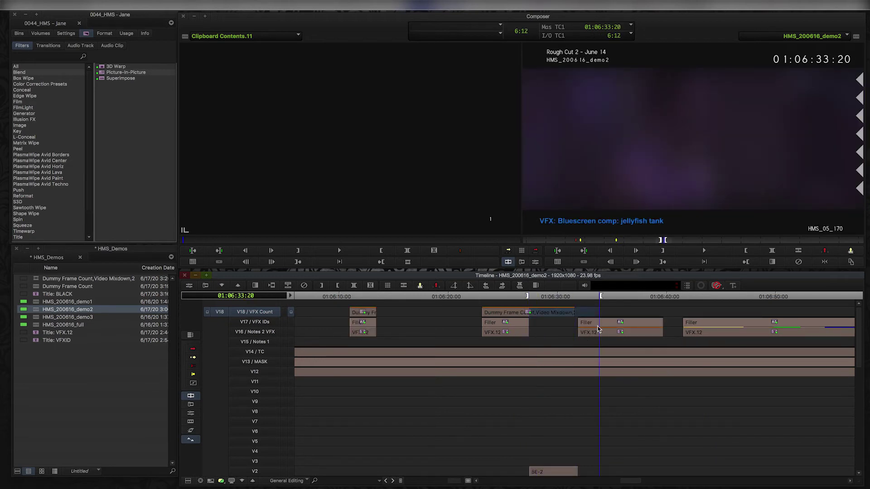
pyautogui.press('z')
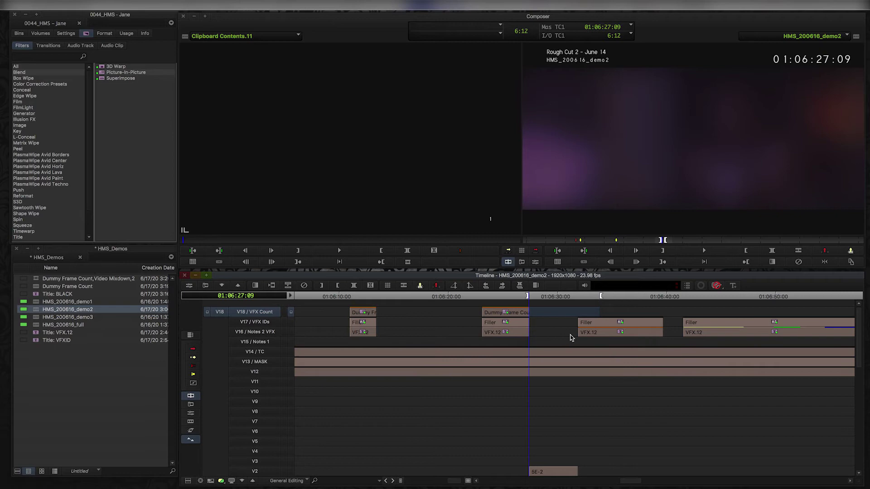
# - Place the copied frame count clip on the VFX Count track over the full length of shot HMS_05_170
pyautogui.moveTo(571, 338); pyautogui.dragTo(628, 342)
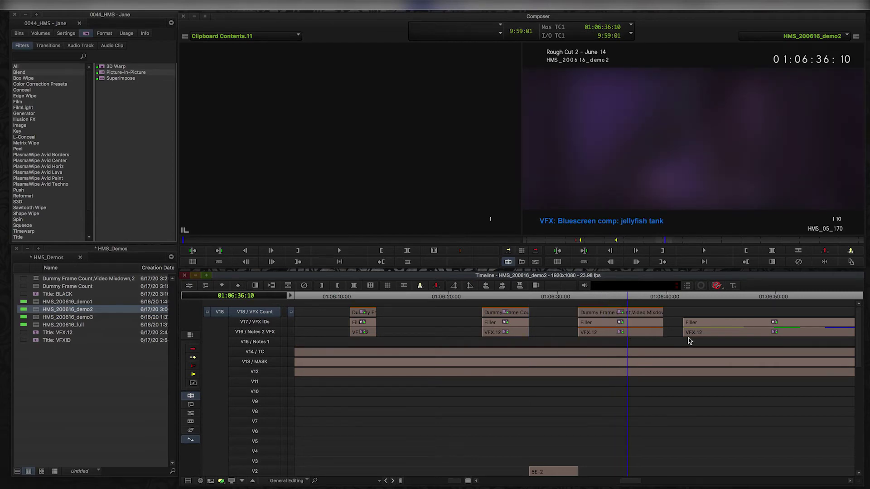
pyautogui.click(626, 332)
pyautogui.press('Up')
pyautogui.press('Up')
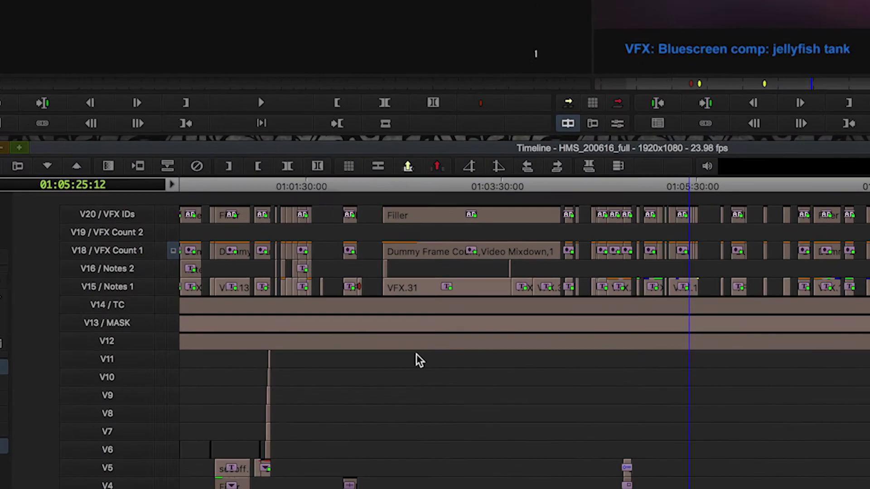
# - Examine how the frame count clips line up with the VFX IDs and notes in the HMS_200616_full sequence
pyautogui.press('Up')
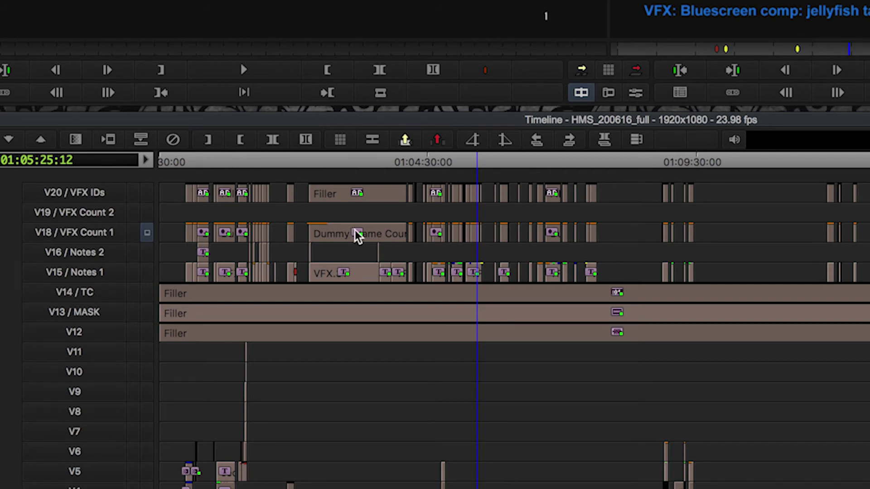
pyautogui.press('super+]')
pyautogui.press('super+]')
pyautogui.press('super+]')
pyautogui.press('super+]')
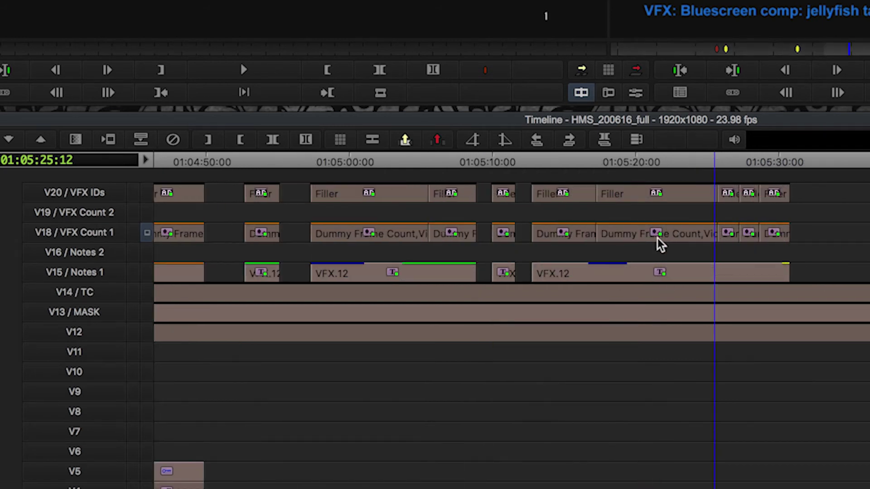
pyautogui.hotkey('ctrl', '[')
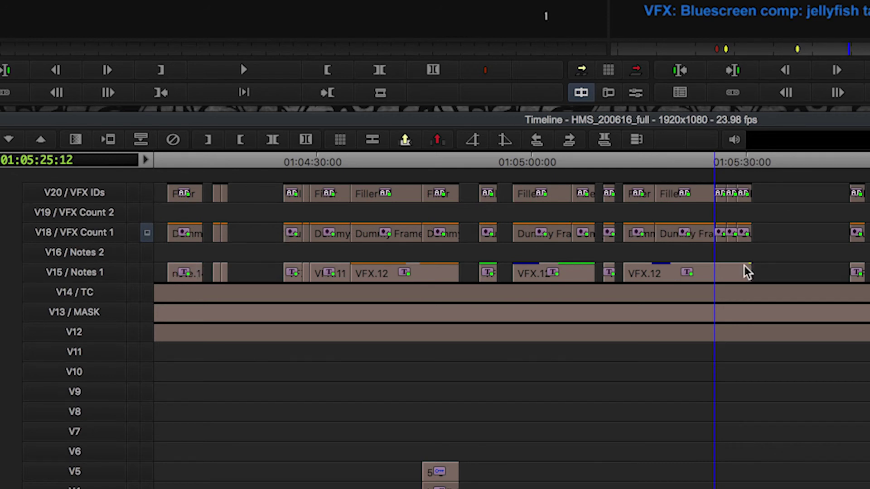
# - Make VFX IDs the active track instead of VFX Count 1 and go to the stacked frame counts around 01:15:12
pyautogui.hotkey('ctrl', 'Up')
pyautogui.hotkey('ctrl', 'Up')
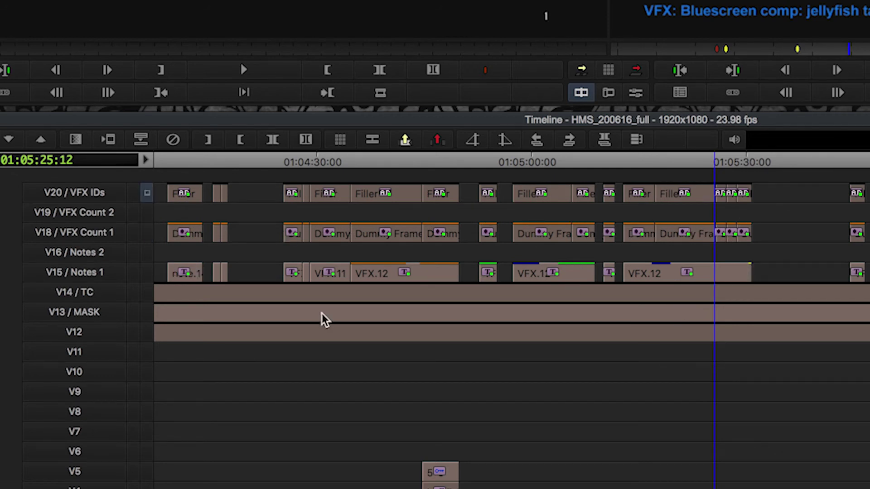
pyautogui.hotkey('ctrl', '[')
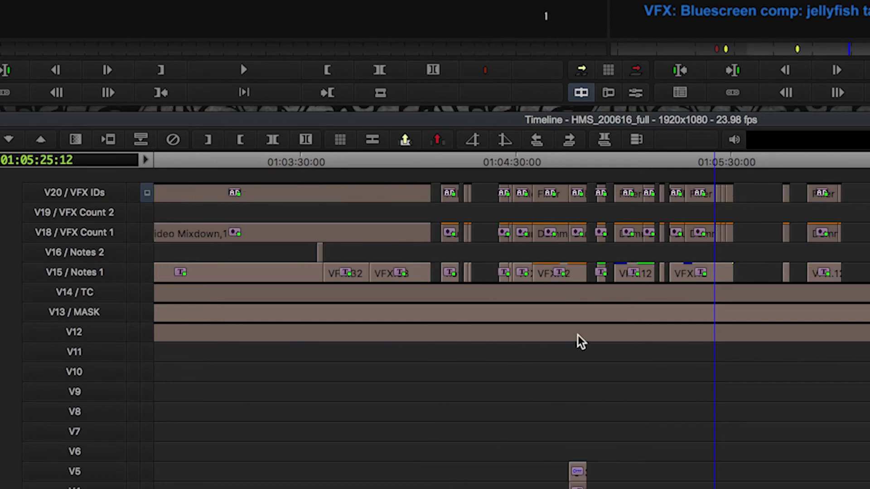
pyautogui.hotkey('ctrl', ']')
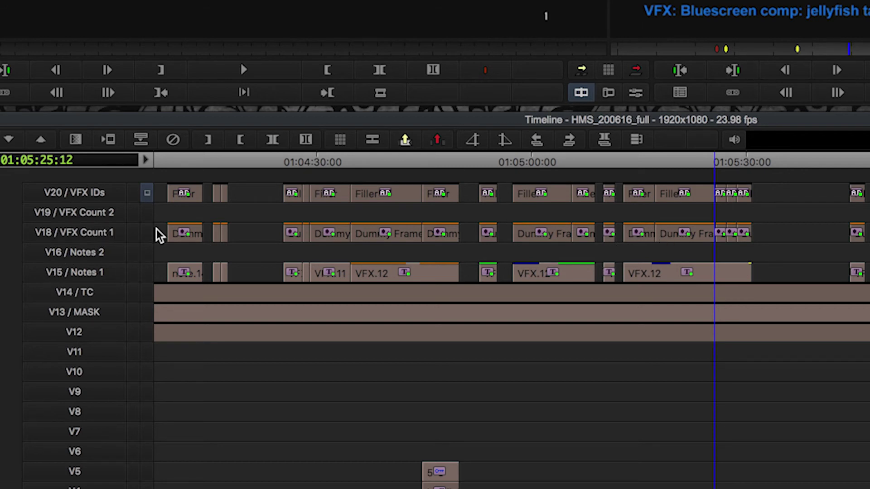
pyautogui.hotkey('ctrl', '[')
pyautogui.hotkey('ctrl', '[')
pyautogui.hotkey('ctrl', '[')
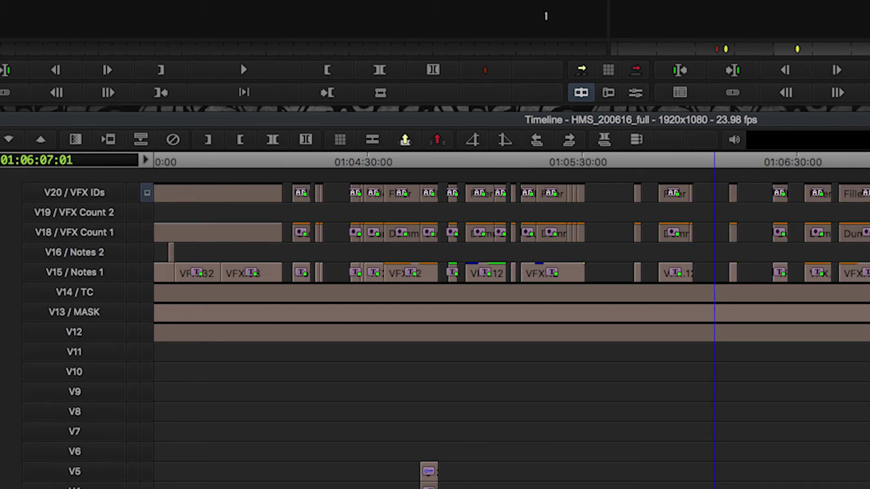
pyautogui.hotkey('ctrl', ']')
pyautogui.hotkey('ctrl', ']')
pyautogui.hotkey('ctrl', ']')
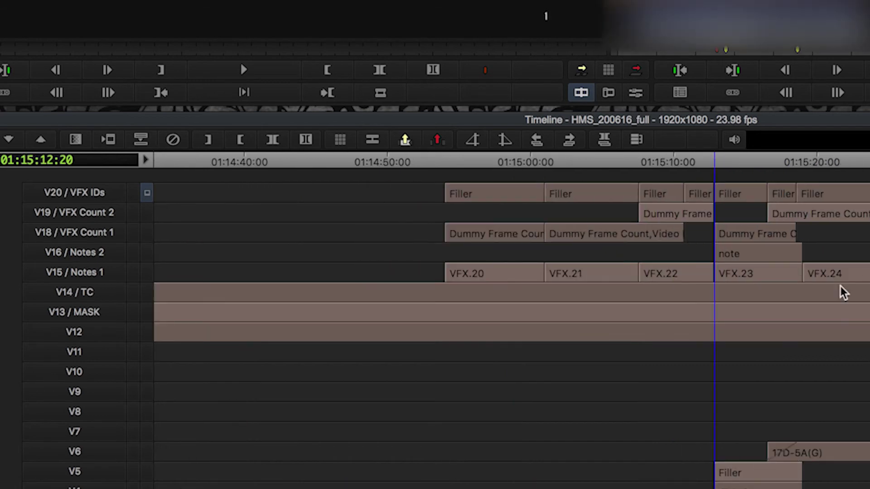
# - Inspect the picture layers and transitions beneath the overlapping VFX shots between 01:15:05 and 01:15:10
pyautogui.click(492, 288)
pyautogui.scroll(-5, 471, 313)
pyautogui.scroll(-5, 471, 313)
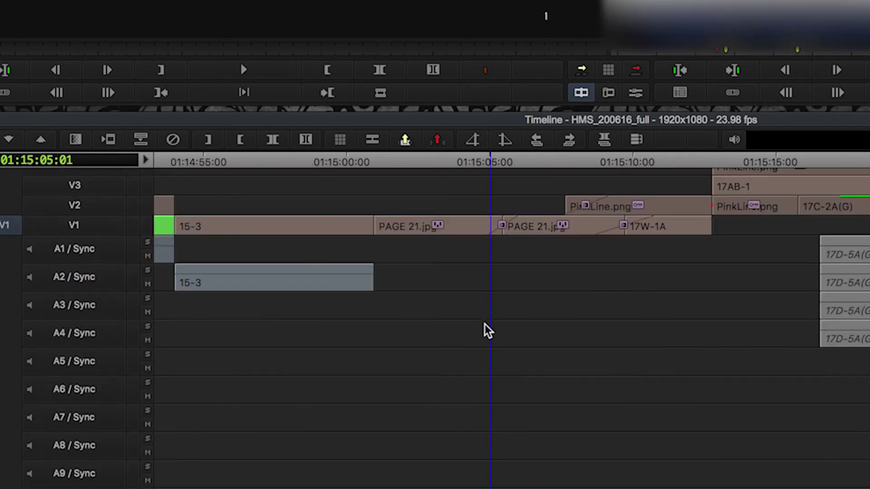
pyautogui.scroll(3, 485, 328)
pyautogui.moveTo(335, 336); pyautogui.dragTo(582, 346)
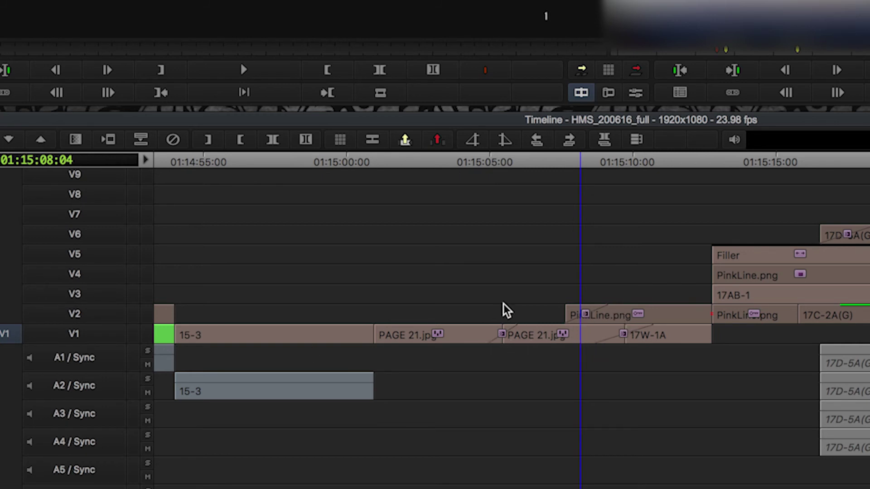
pyautogui.scroll(5, 569, 341)
pyautogui.click(537, 313)
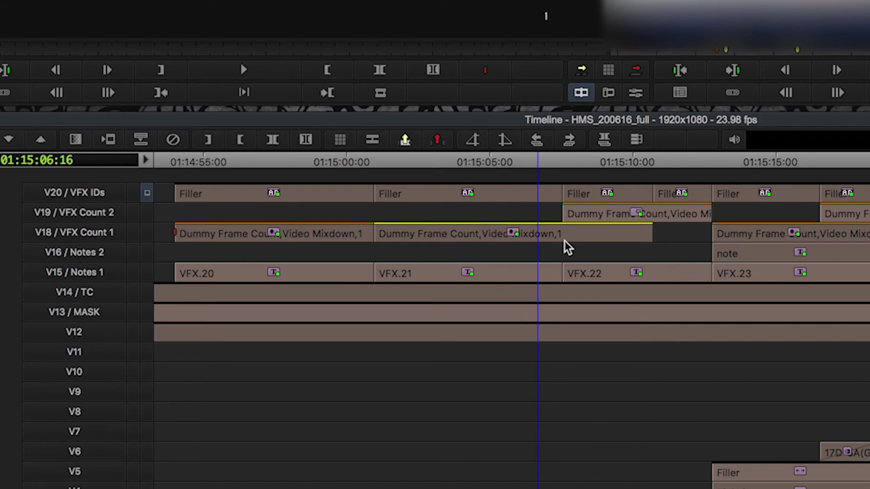
# - Scrub through the overlap of HMS_16_010 and HMS_17_010 to compare their counters on the VFX Count 1 and VFX Count 2 tracks
pyautogui.moveTo(536, 249); pyautogui.dragTo(589, 251)
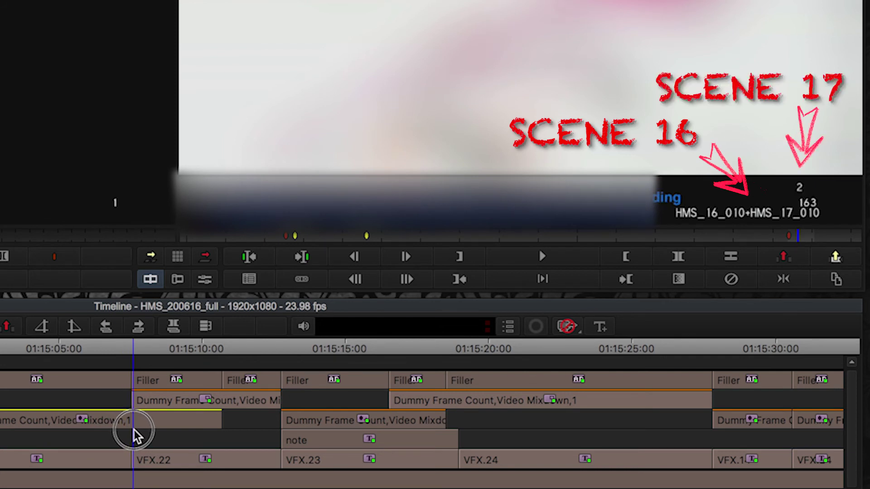
pyautogui.moveTo(134, 431); pyautogui.dragTo(212, 439)
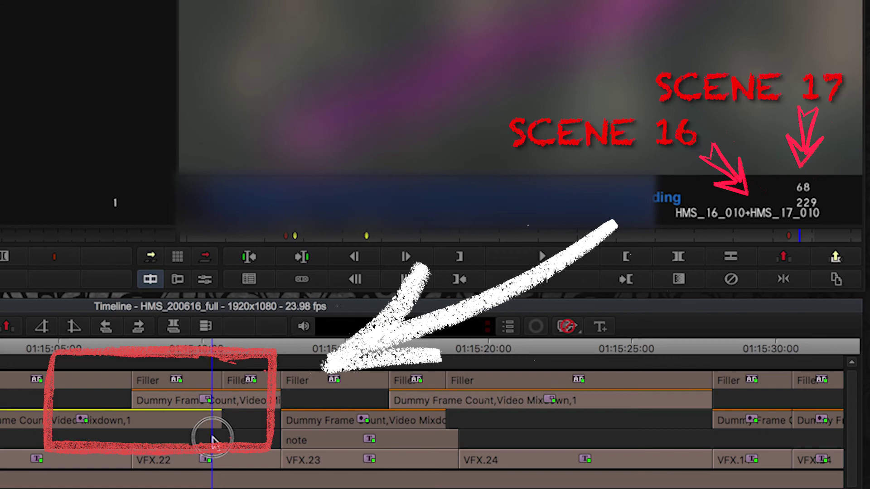
pyautogui.moveTo(212, 437); pyautogui.dragTo(282, 445)
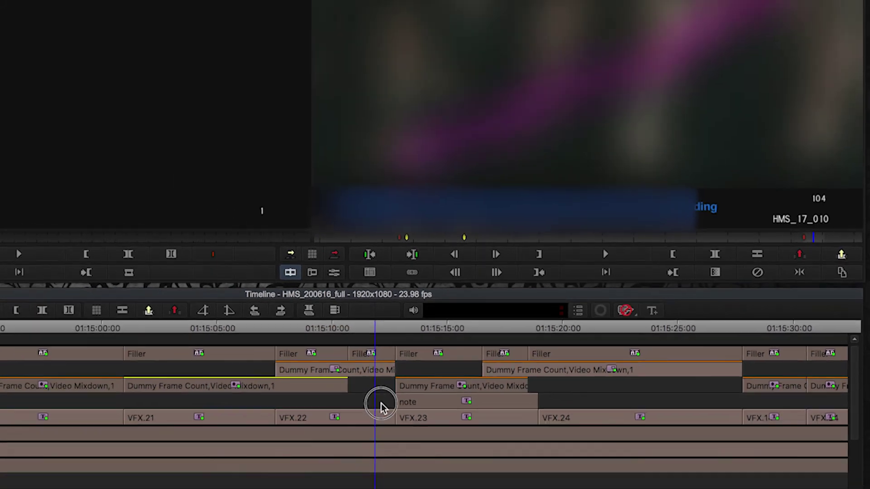
pyautogui.moveTo(574, 347); pyautogui.dragTo(635, 347)
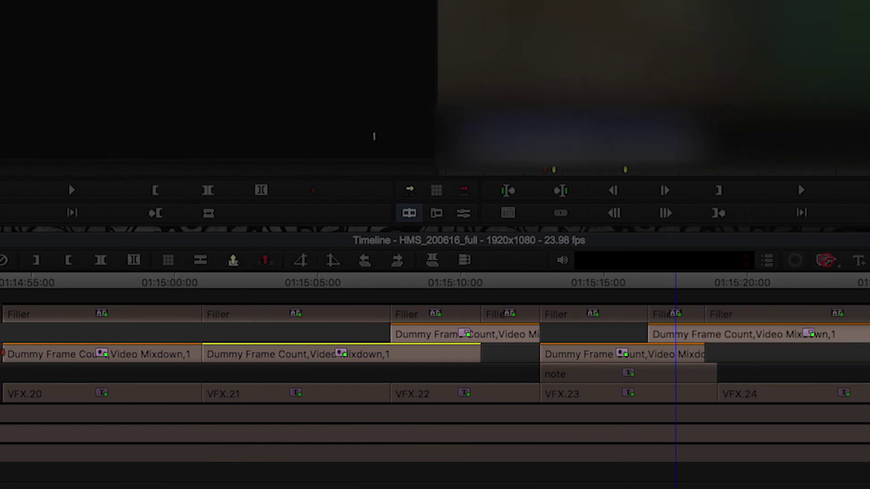